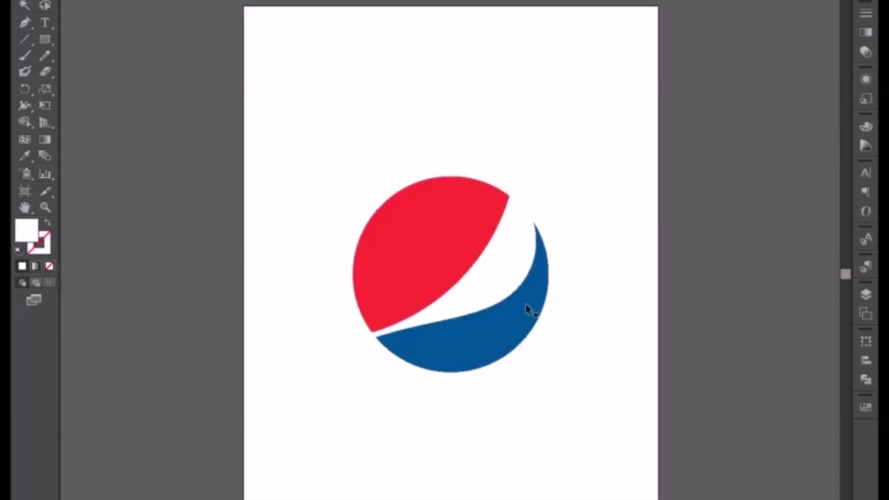
click(440, 234)
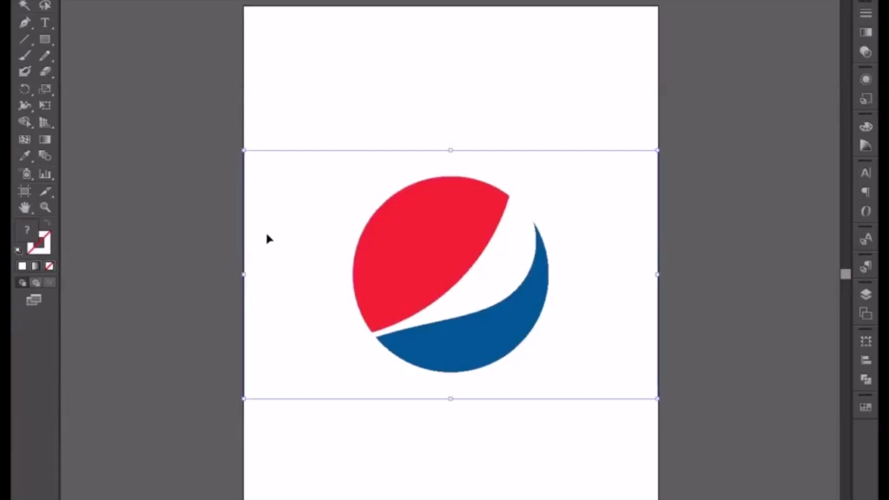
click(180, 227)
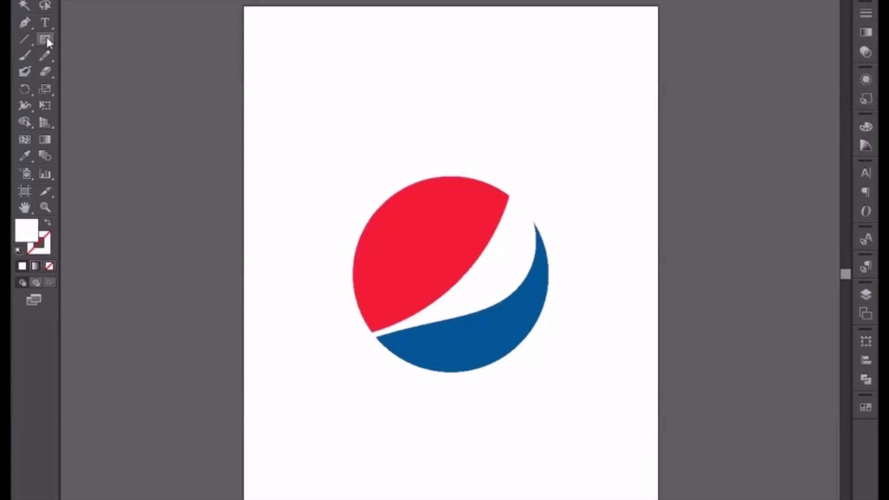
Step: Draw an ellipse tracing the logo's round outline and give it a black stroke with no fill
drag(48, 41, 99, 76)
drag(368, 201, 505, 374)
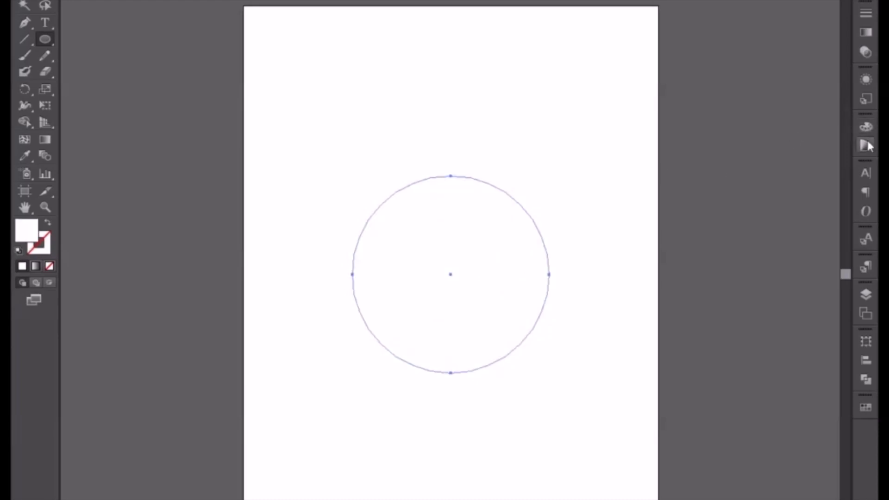
click(869, 128)
click(712, 132)
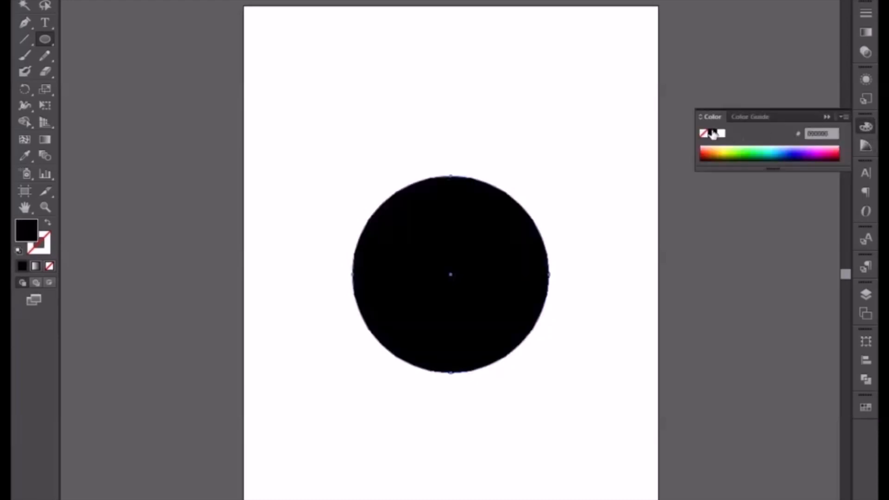
click(826, 117)
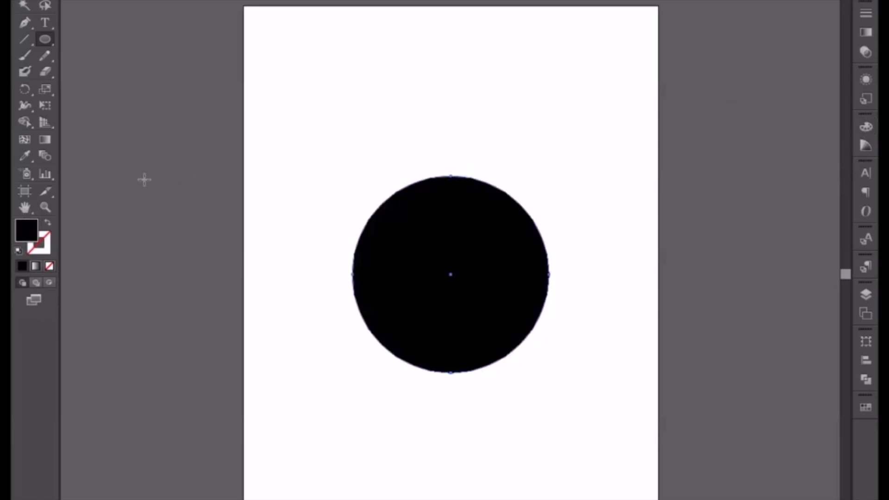
click(48, 225)
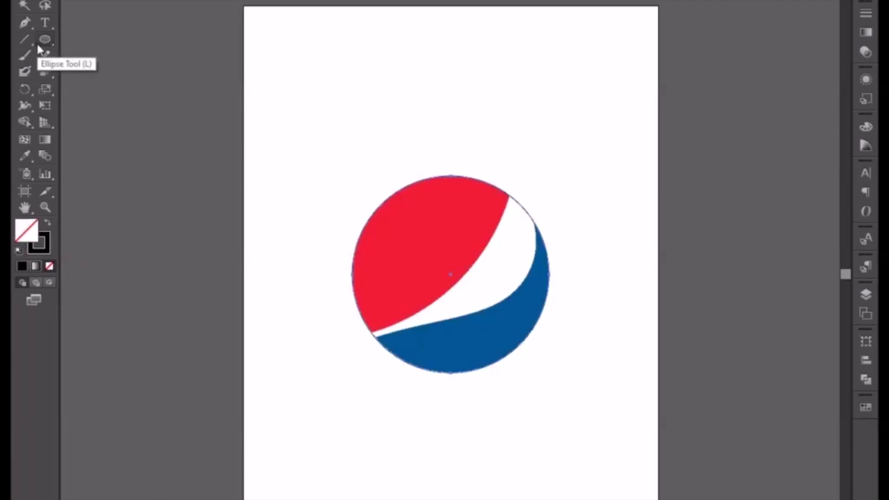
Step: Trace the red area's inner edge with a curved Pen path that extends past the circle at both ends
click(24, 27)
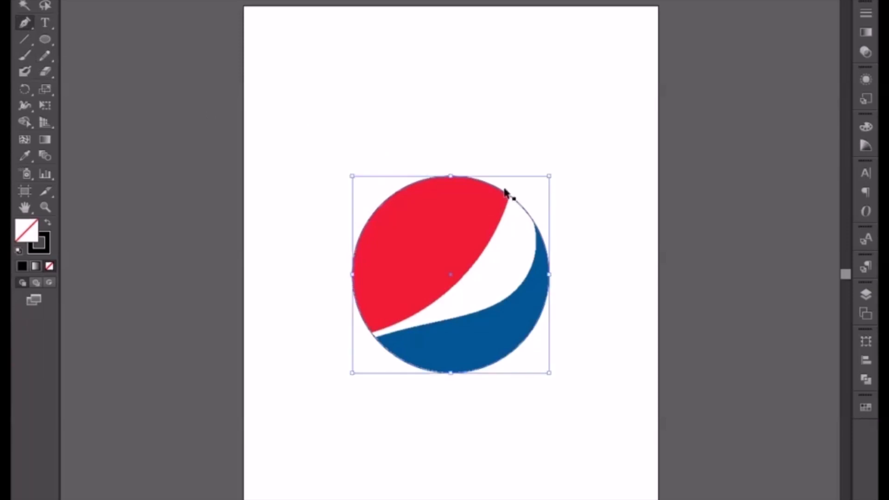
key(ctrl+equal)
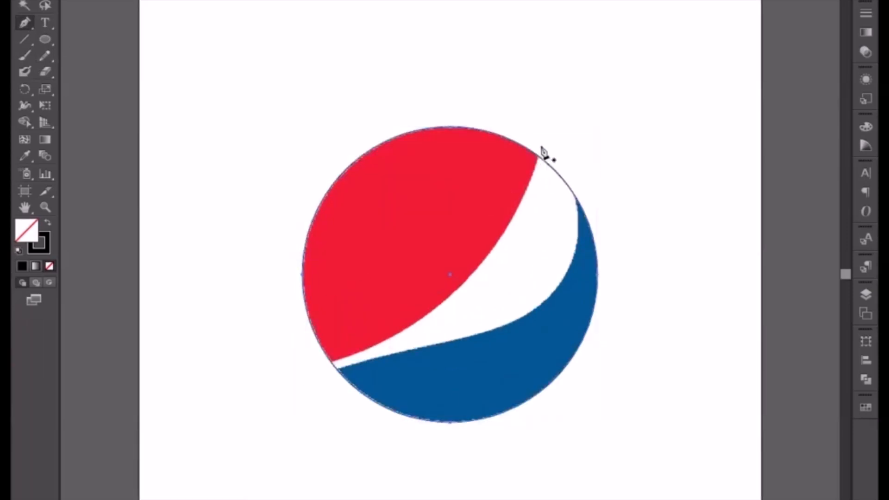
drag(538, 131, 538, 160)
drag(311, 373, 168, 449)
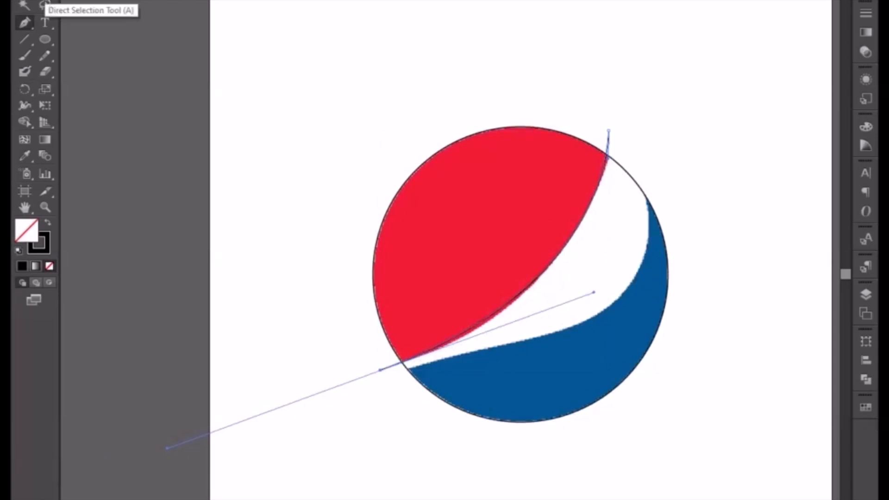
Step: Refine the path's direction handles and lower-left anchor so the curve matches the red area's edge
click(43, 1)
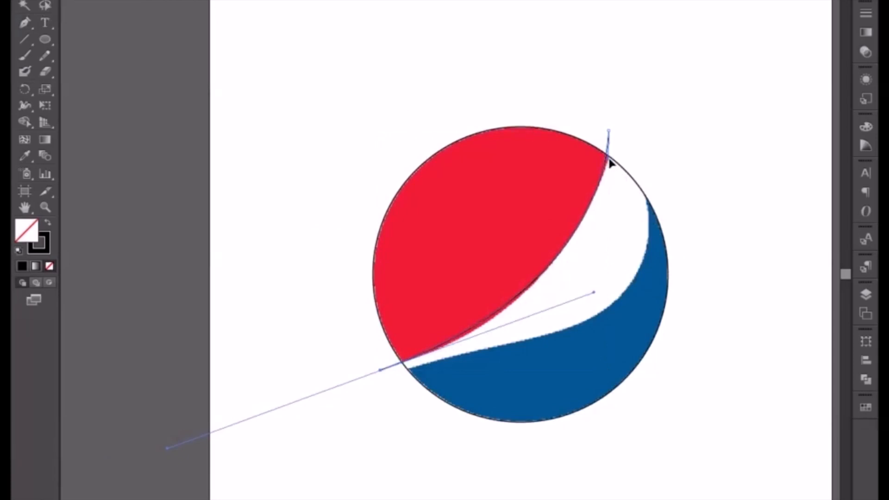
drag(610, 162, 616, 149)
drag(594, 292, 577, 317)
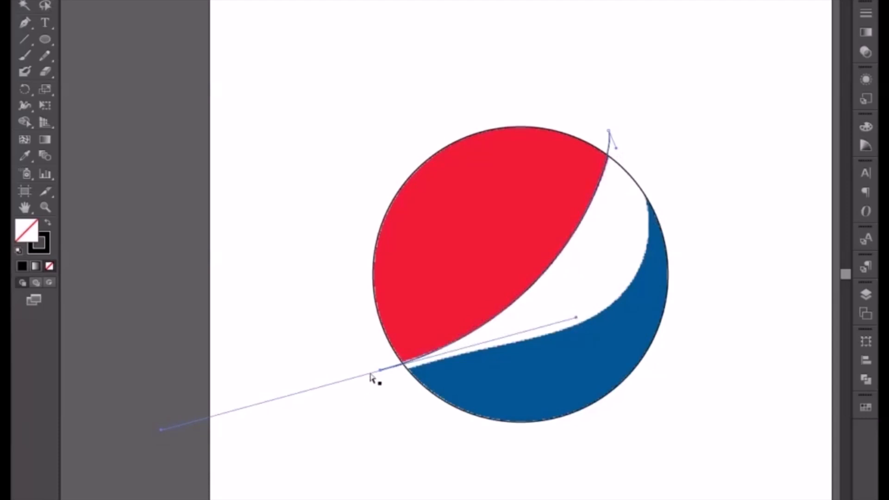
drag(378, 372, 384, 372)
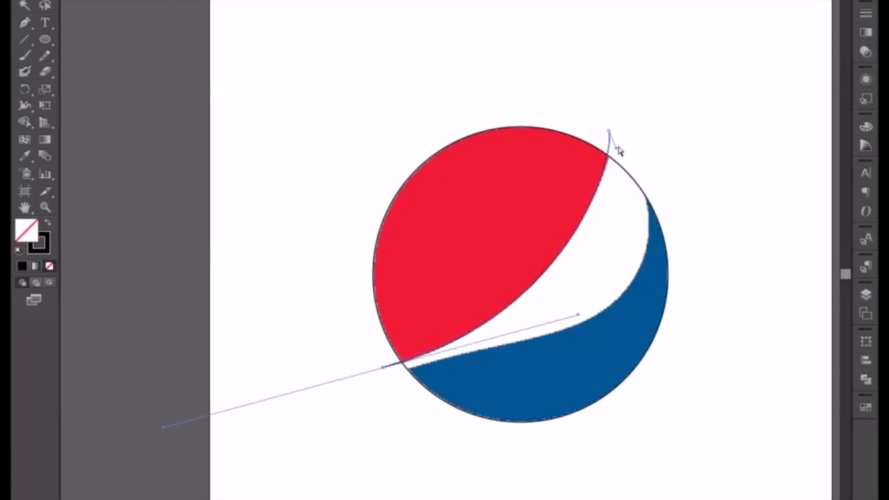
drag(616, 147, 620, 143)
Step: Continue the path around the swoosh's lower-left tip and curve it along the blue area's edge to beyond the circle's upper right
click(24, 25)
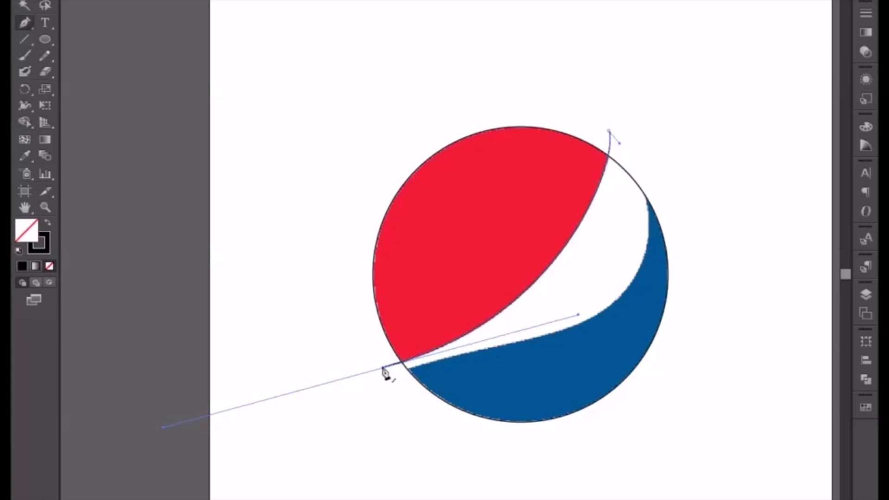
click(383, 368)
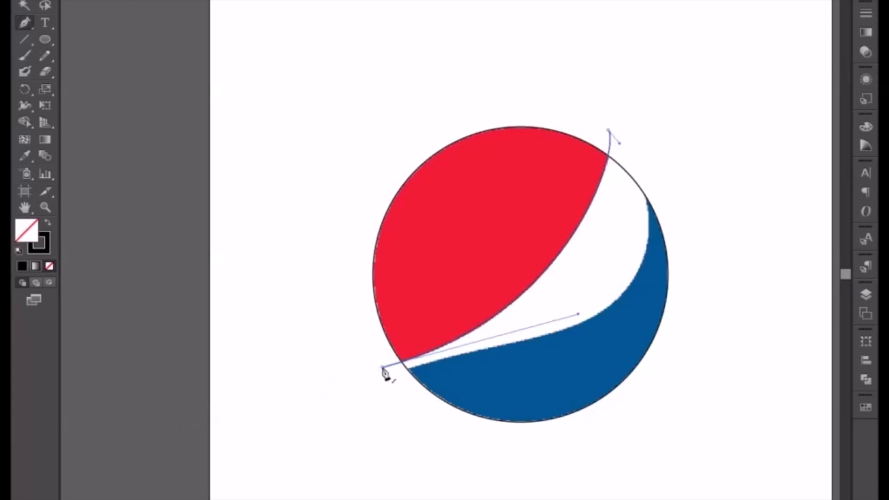
click(406, 373)
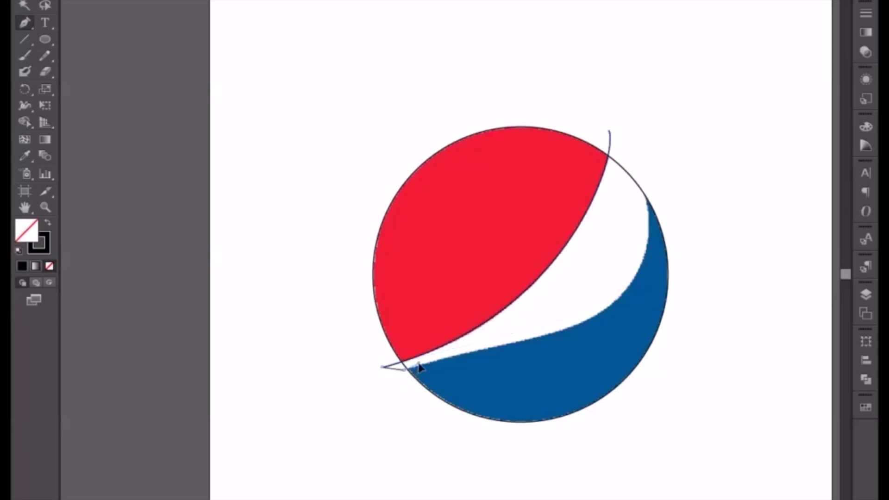
drag(419, 364, 419, 364)
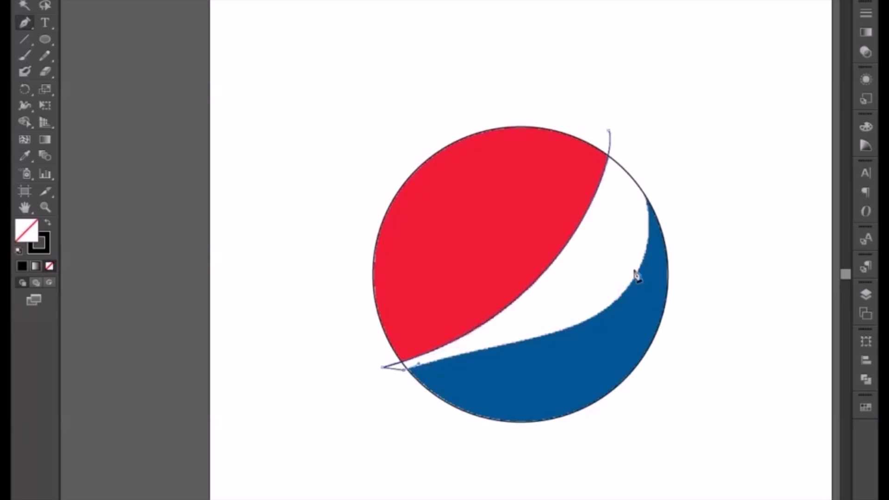
mouse_move(645, 172)
mouse_down()
mouse_move(638, 80)
mouse_move(619, 29)
mouse_move(595, 6)
mouse_move(631, 1)
mouse_up()
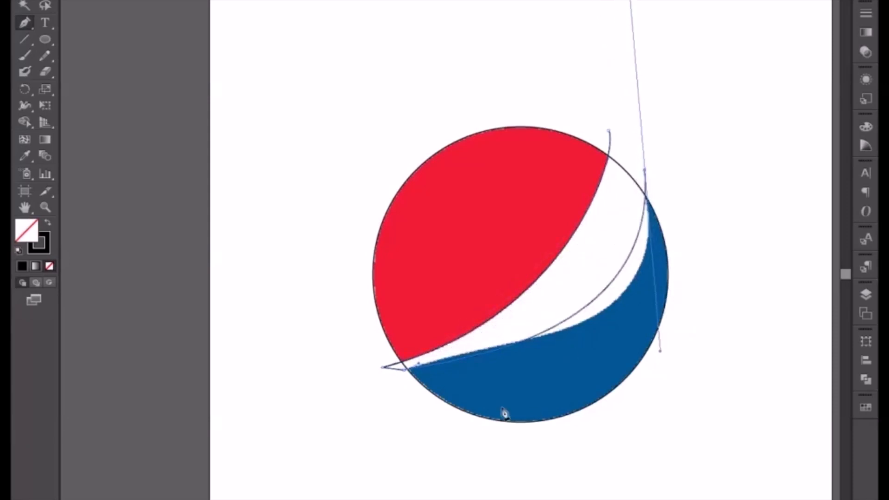
Step: Fit the lower curve to the blue area's edge by reshaping its handles and adding and moving a middle anchor point
drag(418, 368, 447, 349)
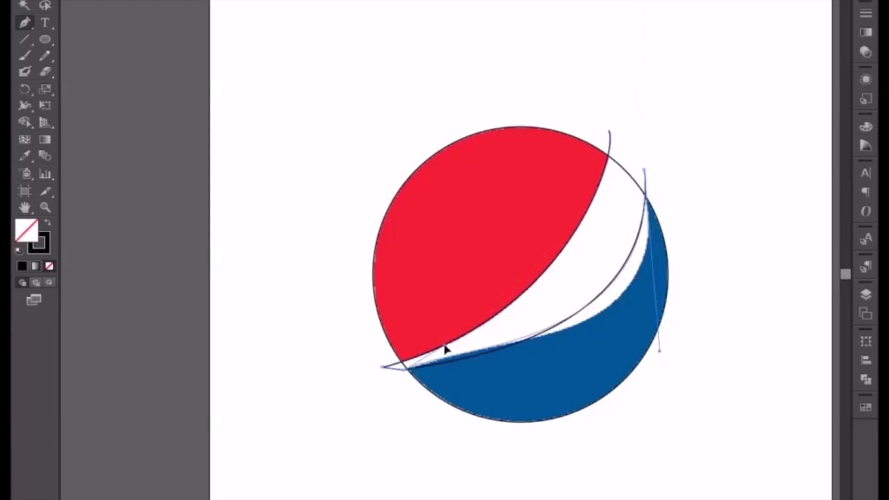
click(618, 276)
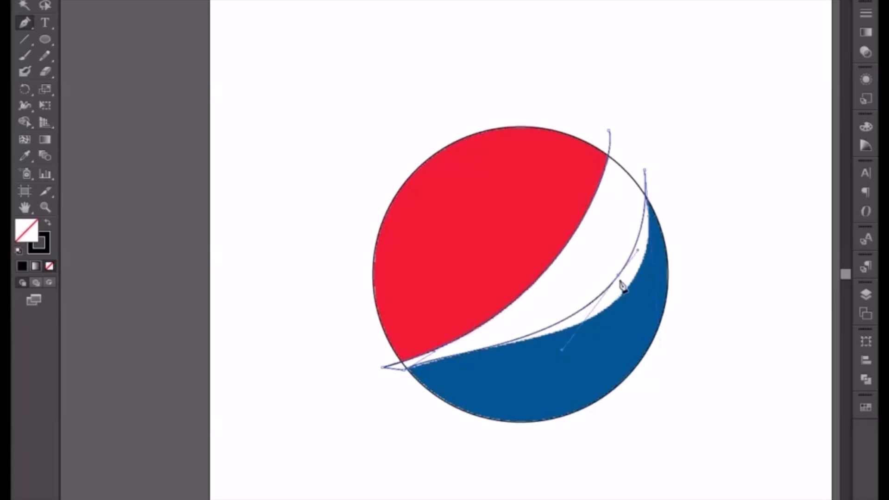
key(a)
drag(619, 277, 632, 290)
click(645, 172)
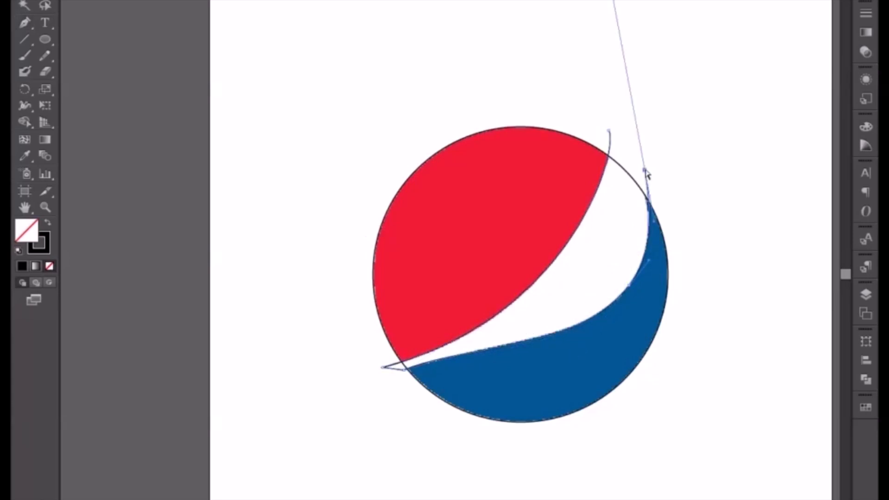
Step: Close the swoosh path outside the circle's upper right by joining its end to the starting anchor with a straight segment
click(24, 28)
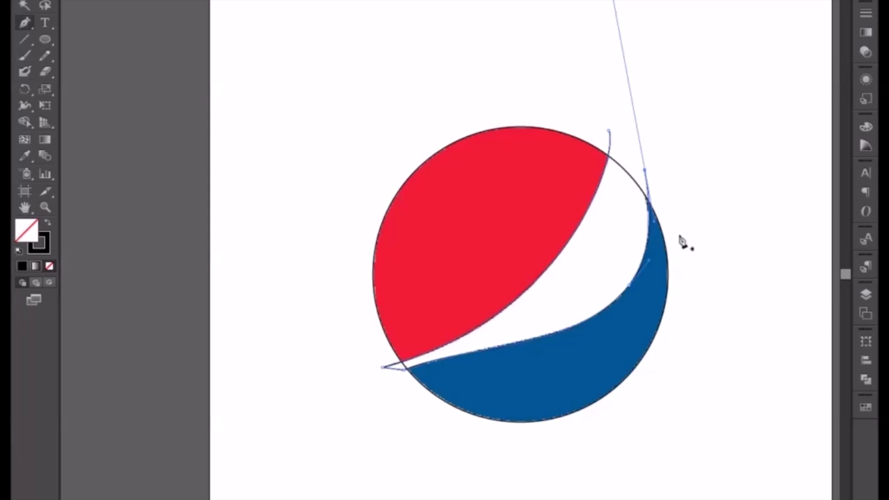
click(646, 173)
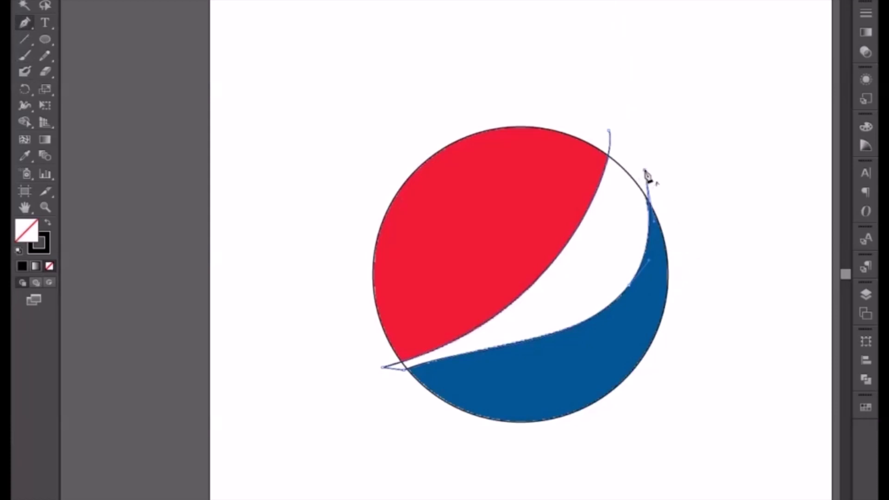
click(610, 132)
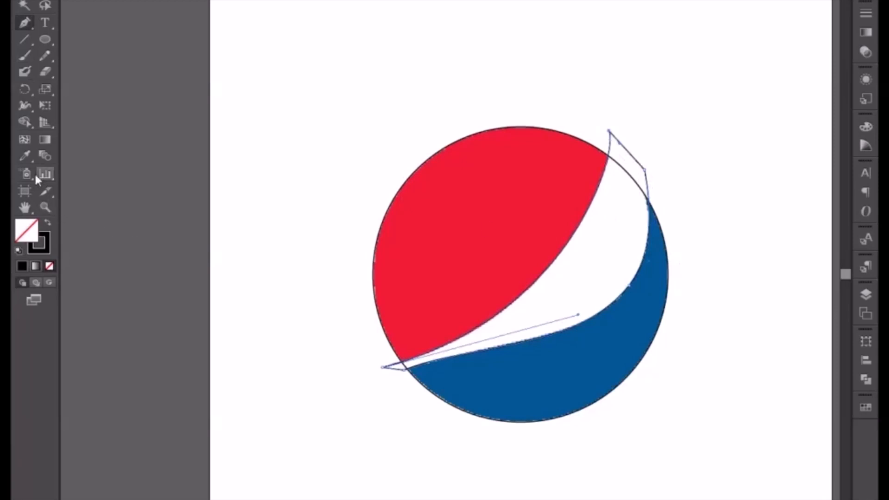
Step: Swap fill and stroke on both the swoosh and the circle so each has a solid black fill and no stroke
click(48, 224)
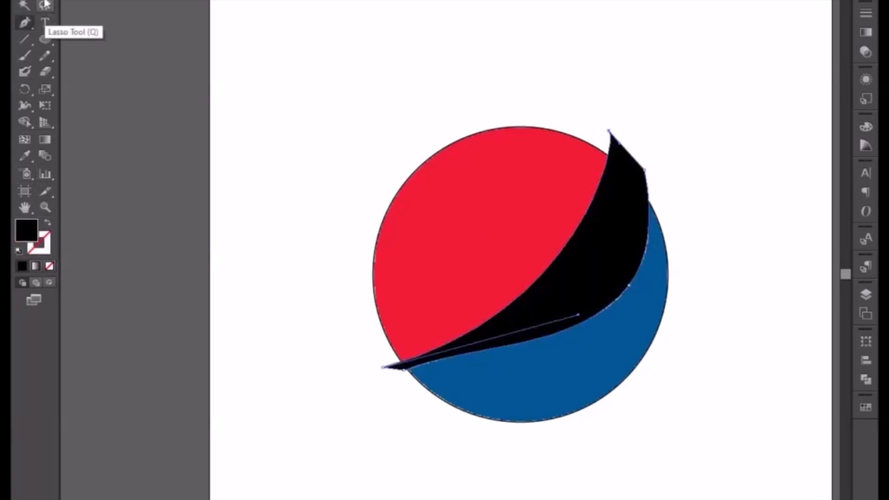
click(25, 1)
click(175, 139)
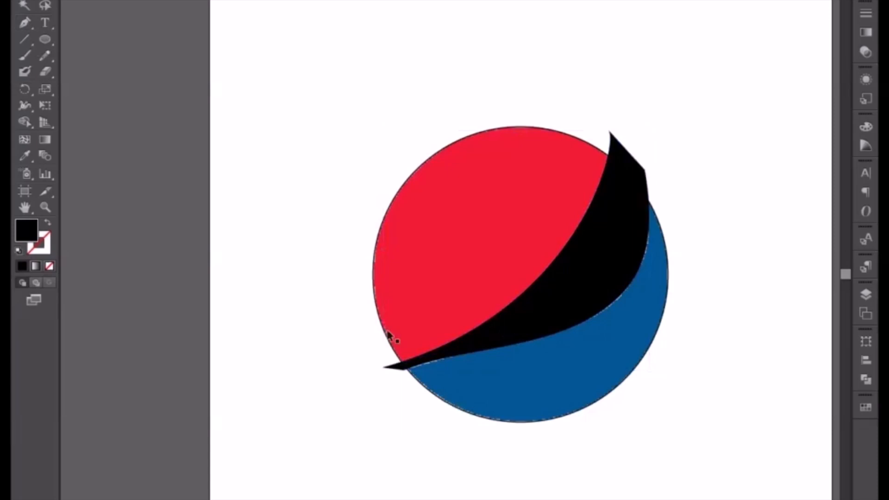
click(385, 333)
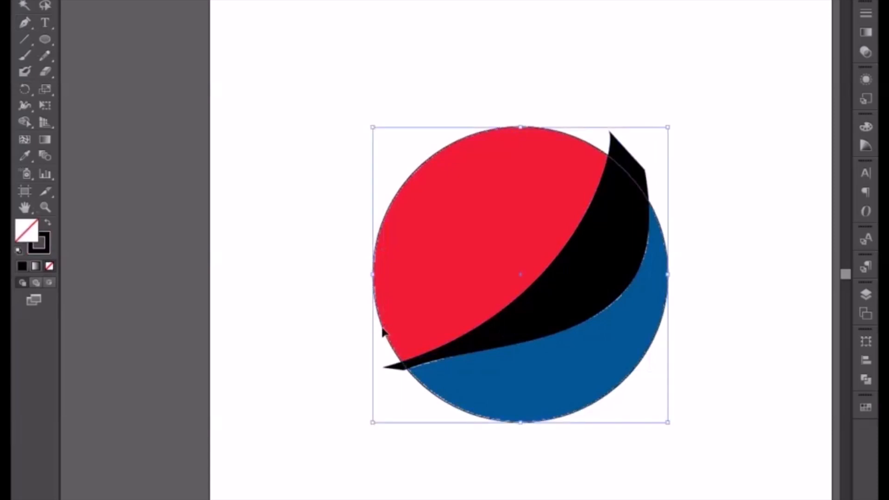
click(49, 226)
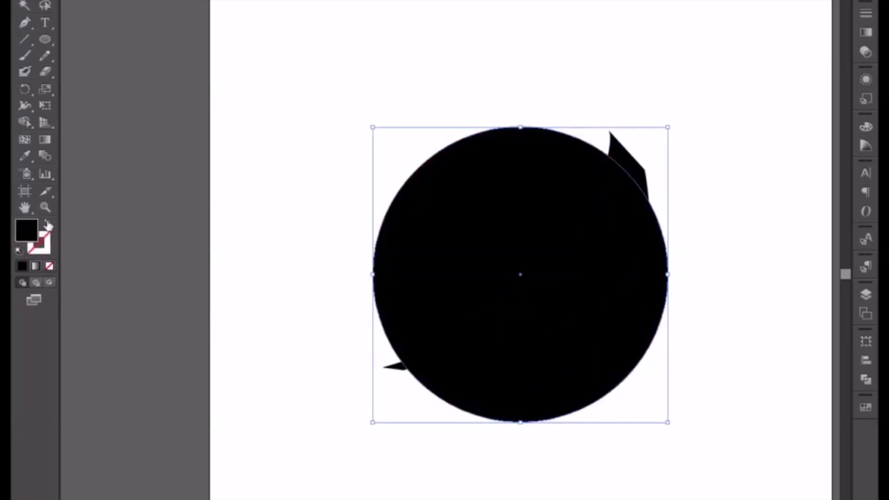
Step: Subtract the swoosh from the circle with the Minus Front shape mode
click(632, 170)
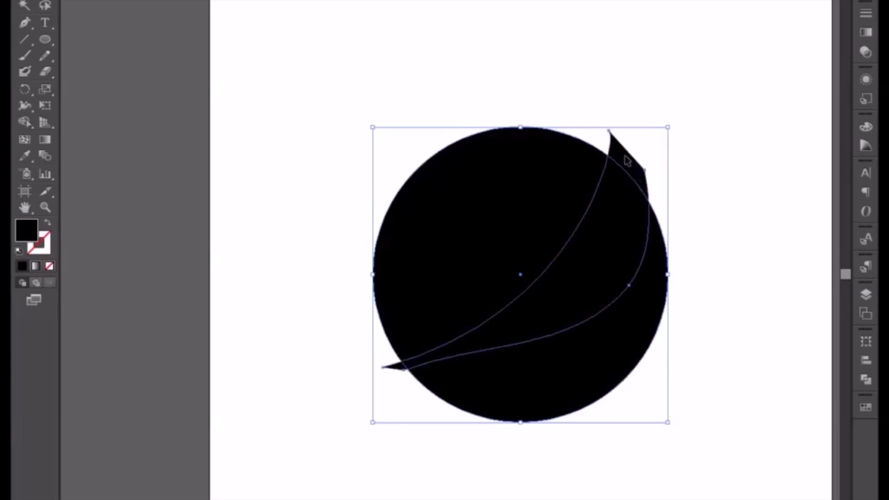
click(866, 379)
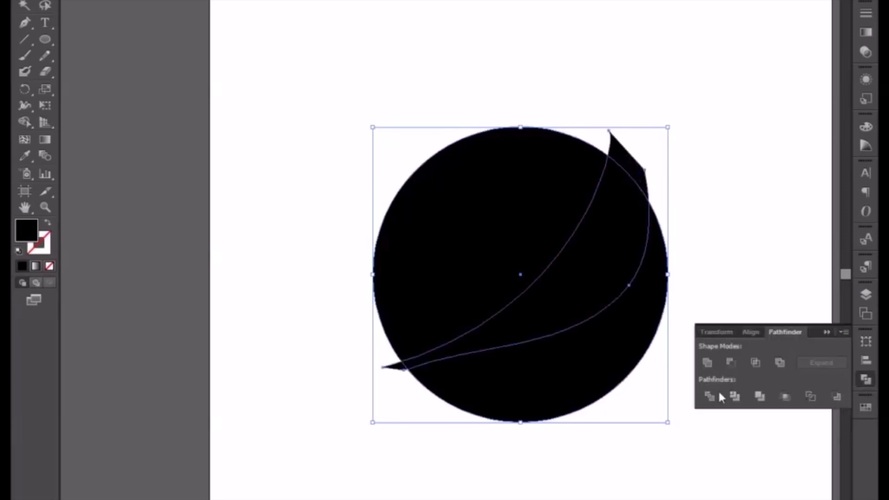
click(734, 369)
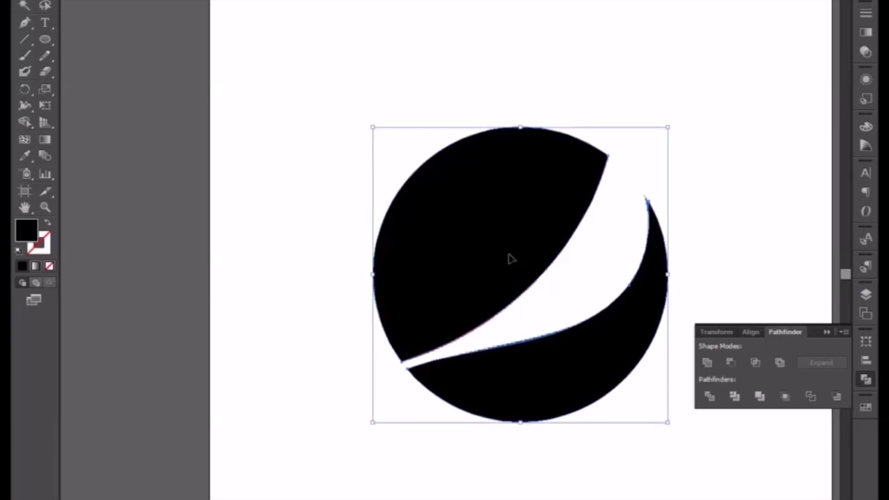
Step: Place a copy of the full circle behind the cut black shapes and fill it white
key(ctrl+z)
click(509, 259)
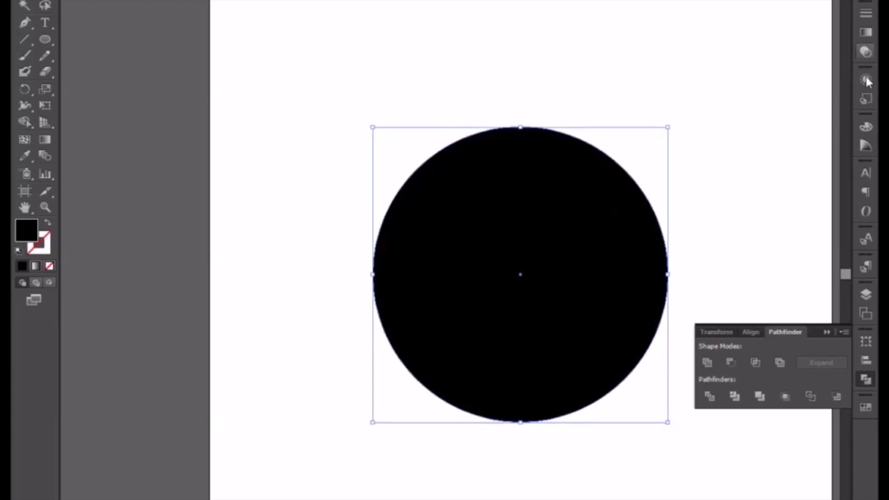
click(828, 332)
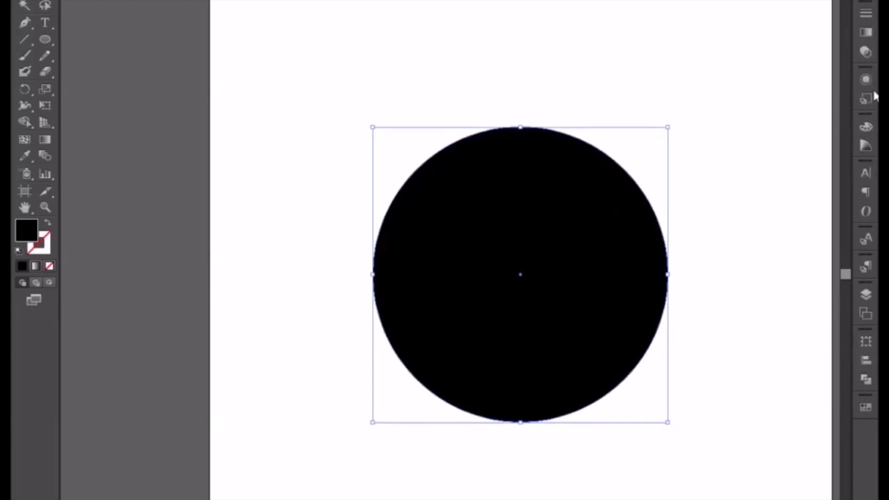
click(866, 126)
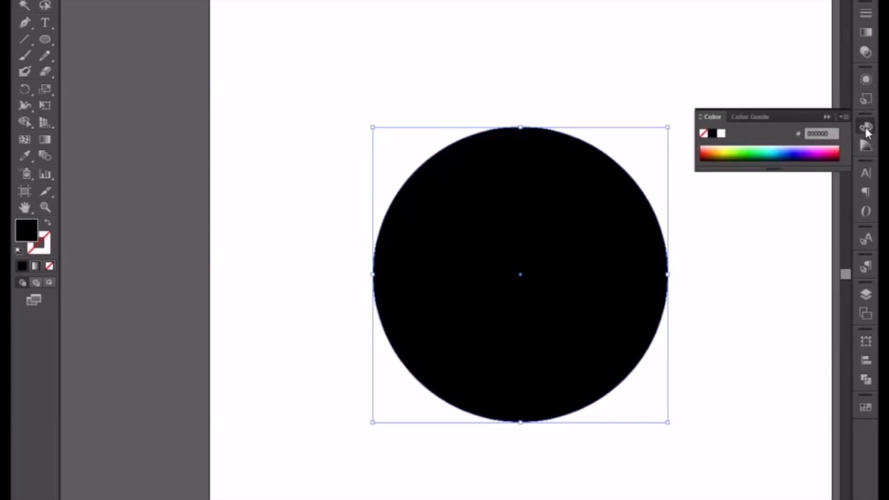
click(722, 134)
Step: Ungroup the two black shapes left from cutting the circle with the swoosh, and clear the selection
click(509, 228)
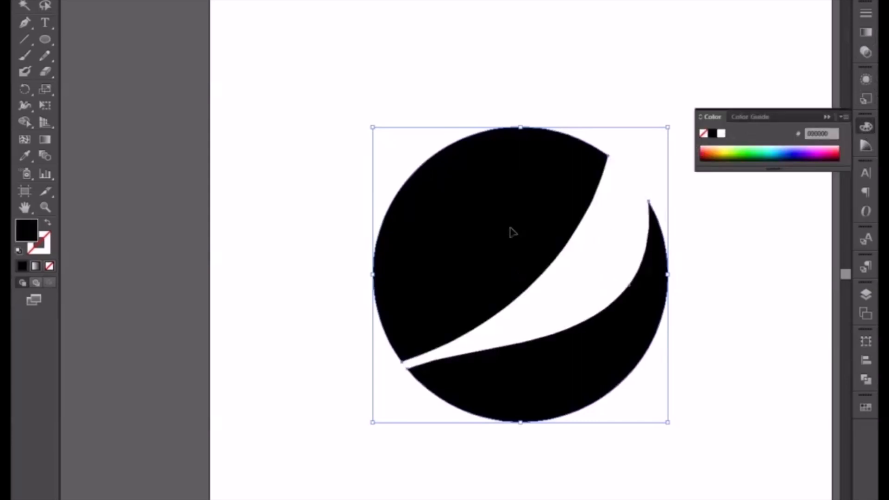
right_click(510, 227)
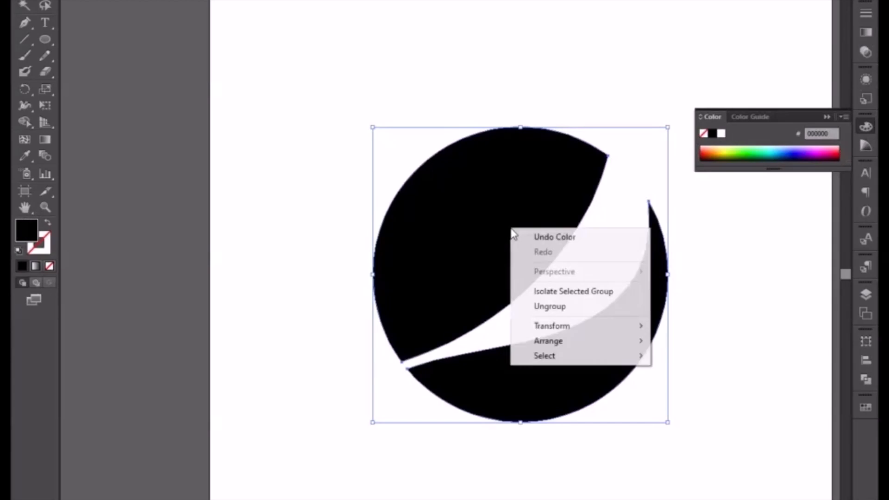
click(556, 310)
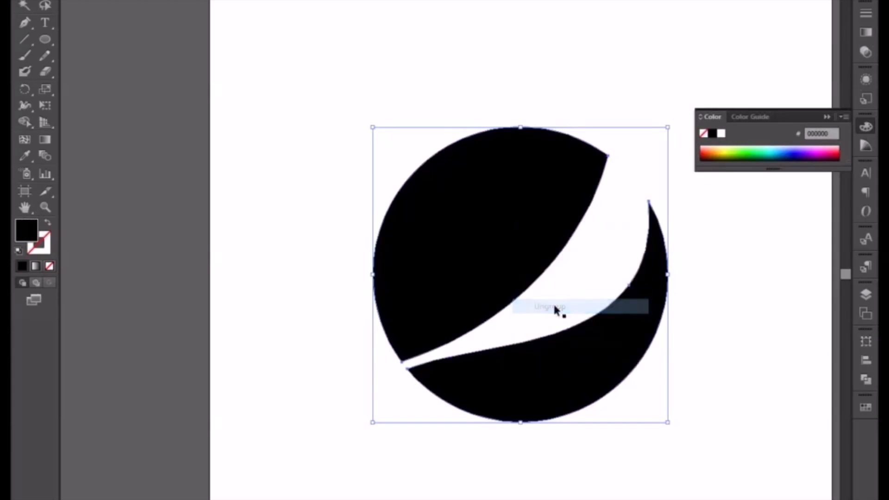
click(159, 216)
Step: Swap fill and stroke on the upper cut shape, the lower cut shape and the white circle behind them to uncover the reference image
click(457, 259)
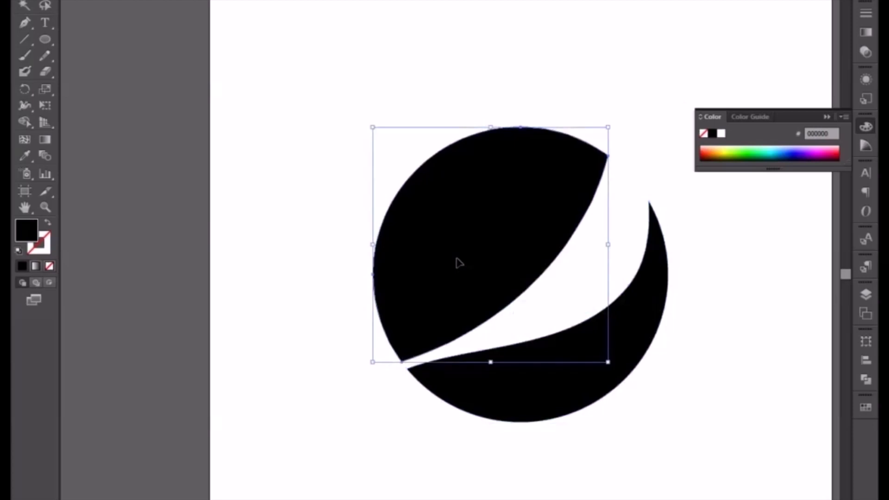
click(47, 226)
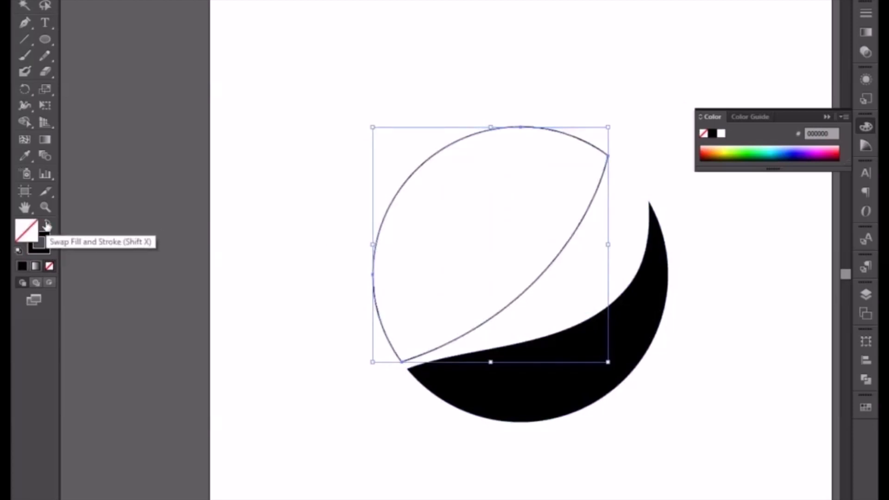
click(520, 397)
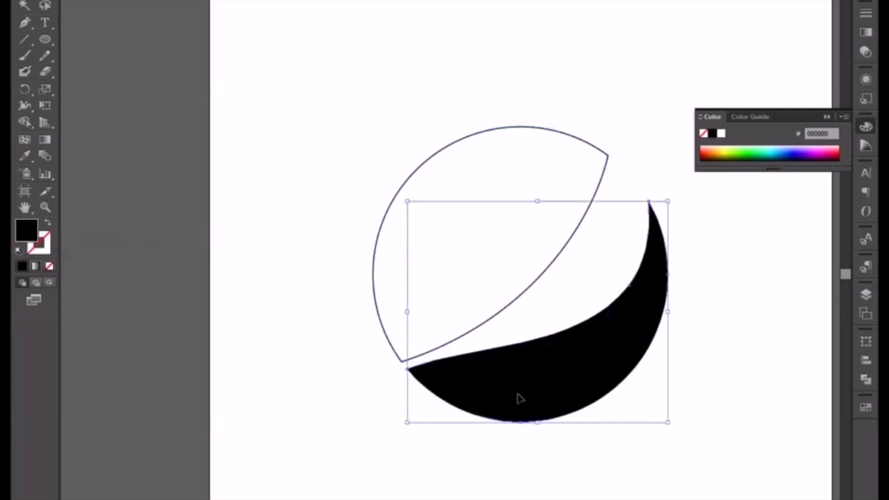
click(48, 225)
click(581, 275)
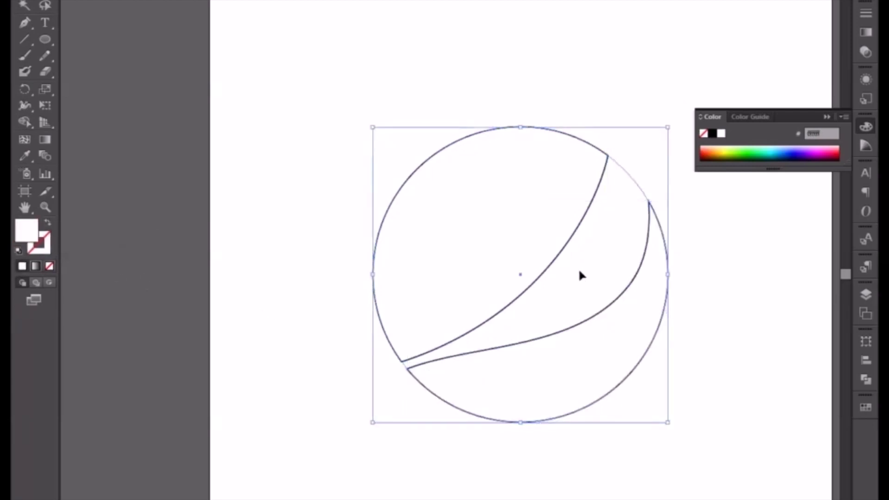
click(47, 226)
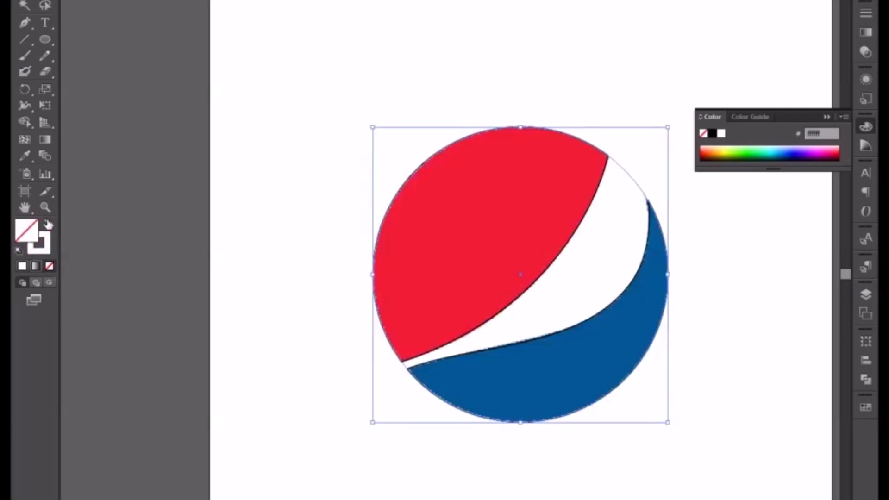
Step: Fill the upper cut shape with the red (ef1c33) sampled from the reference image using the Eyedropper
click(488, 324)
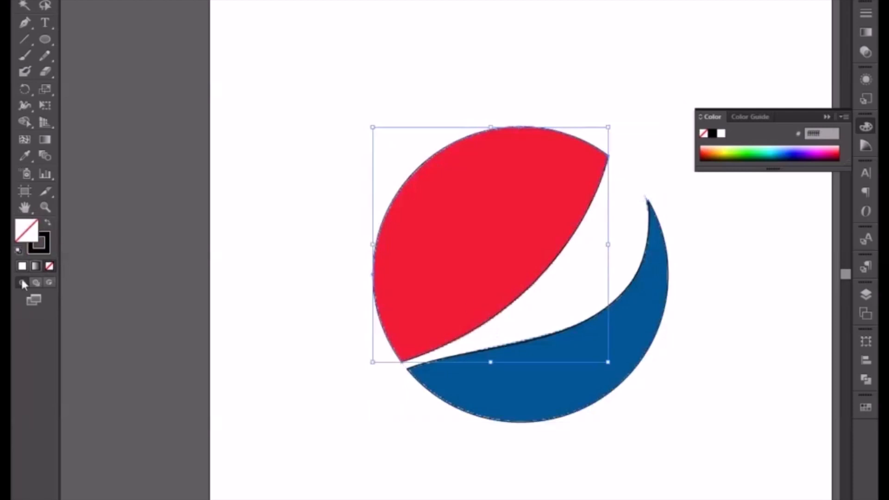
click(28, 157)
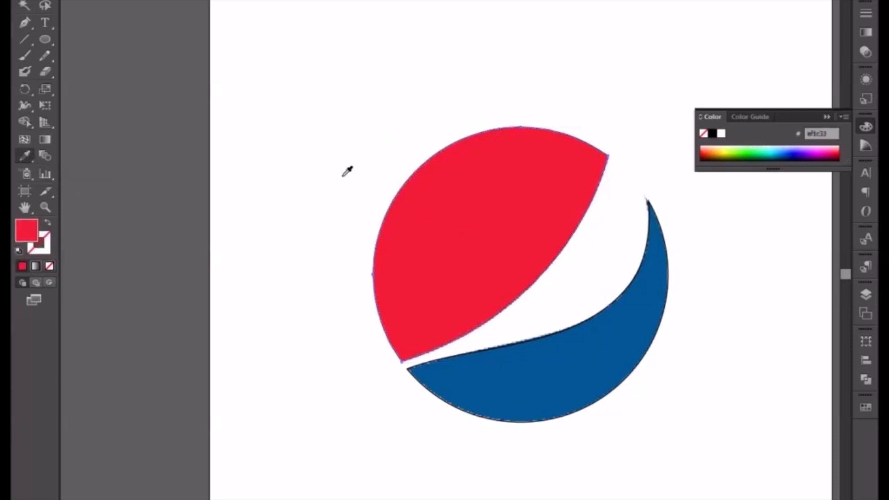
click(22, 2)
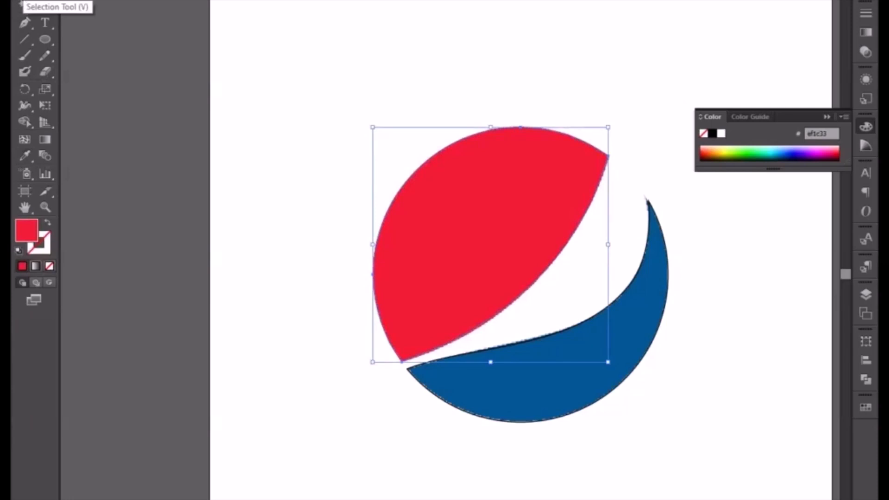
Step: Fill the lower cut shape with the blue (005793) sampled from the reference image using the Eyedropper
click(478, 418)
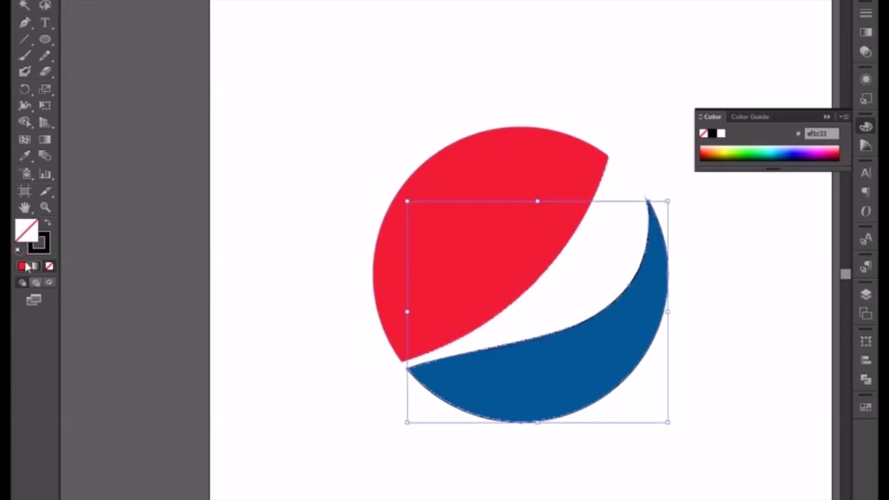
click(22, 153)
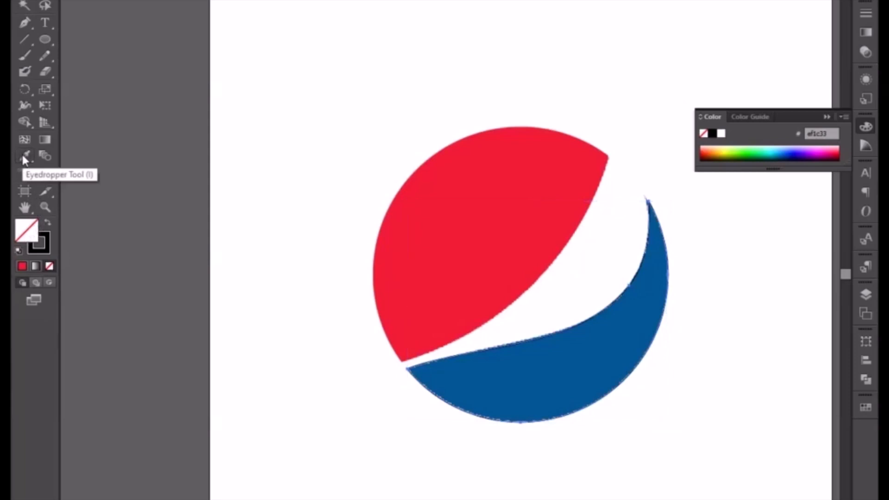
click(526, 385)
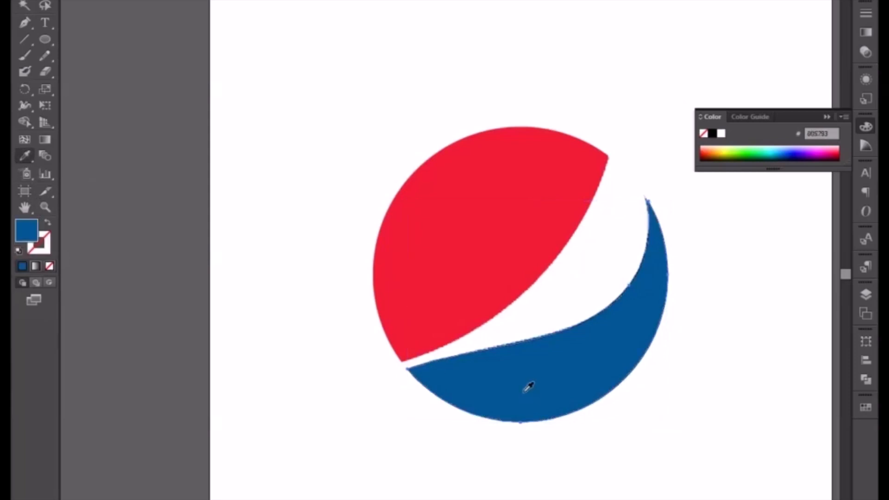
click(23, 1)
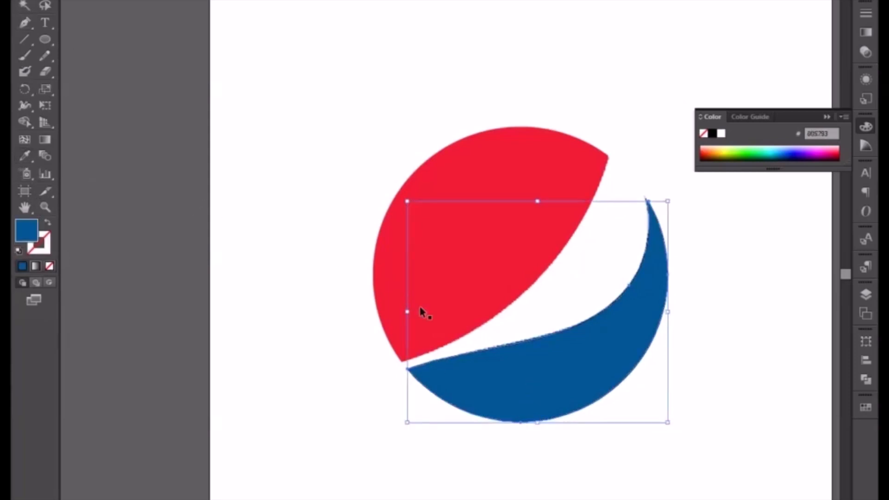
Step: Move the reference image off the artboard to the right of the vector logo
click(533, 311)
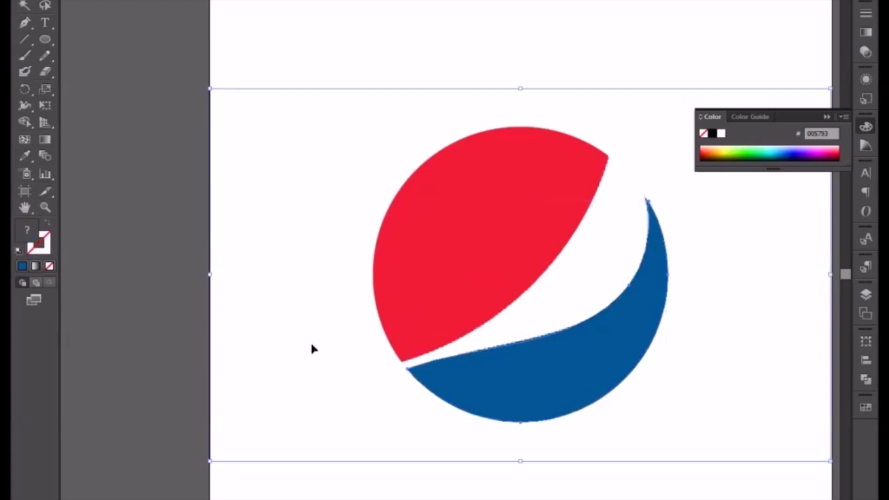
click(123, 296)
click(548, 292)
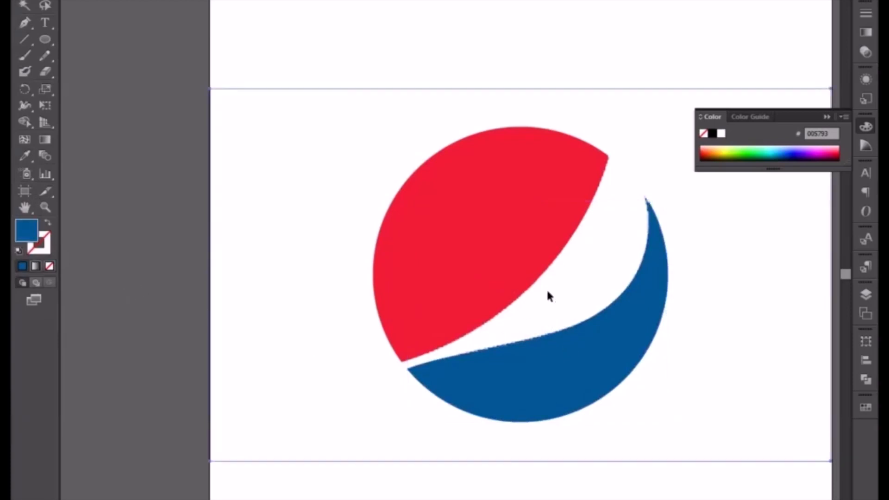
key(ctrl+minus)
key(ctrl+minus)
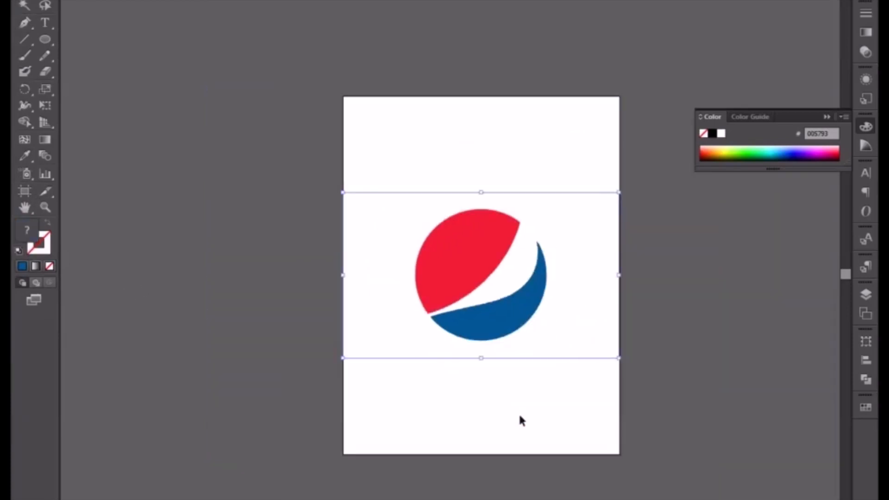
drag(522, 379, 244, 422)
drag(387, 366, 684, 353)
click(588, 441)
drag(448, 423, 485, 450)
Step: Examine the edges of the reference image and the vector logo up close, compare both side by side, and collapse the Color panel
key(ctrl+plus)
key(ctrl+plus)
drag(387, 381, 138, 288)
drag(586, 338, 511, 357)
key(ctrl+plus)
key(ctrl+plus)
key(ctrl+plus)
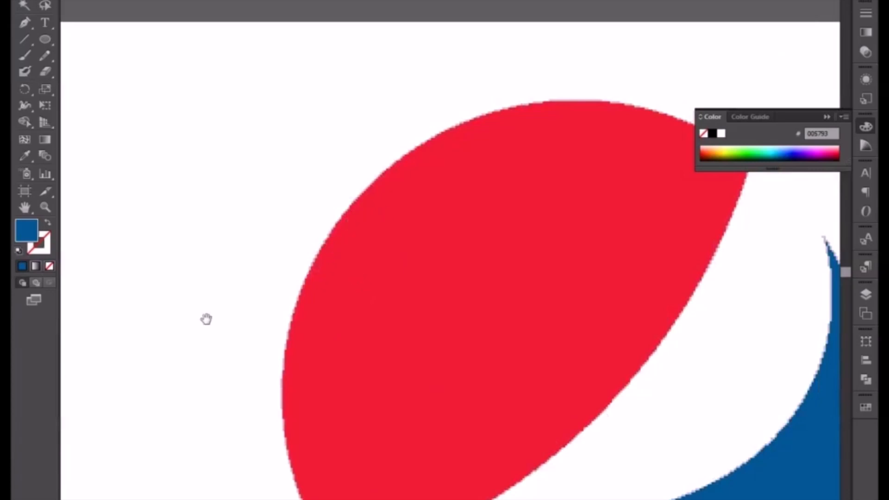
drag(266, 309, 644, 256)
drag(260, 280, 578, 265)
drag(255, 264, 627, 244)
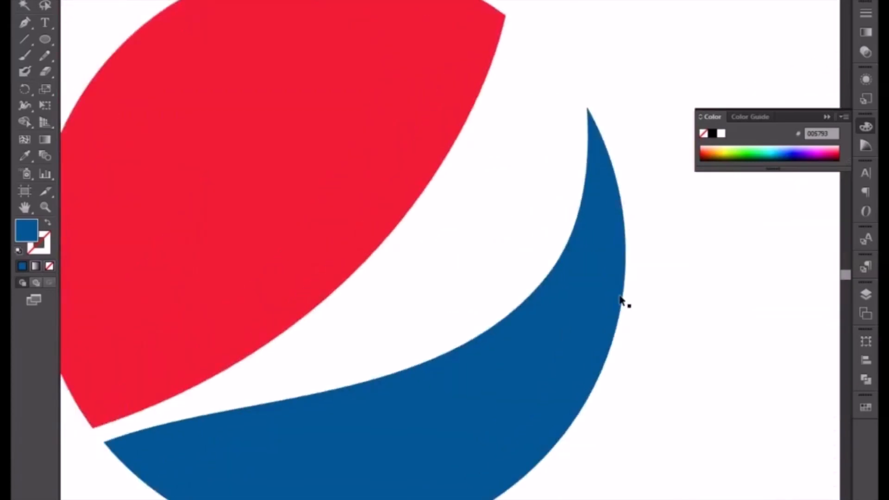
drag(462, 393, 670, 484)
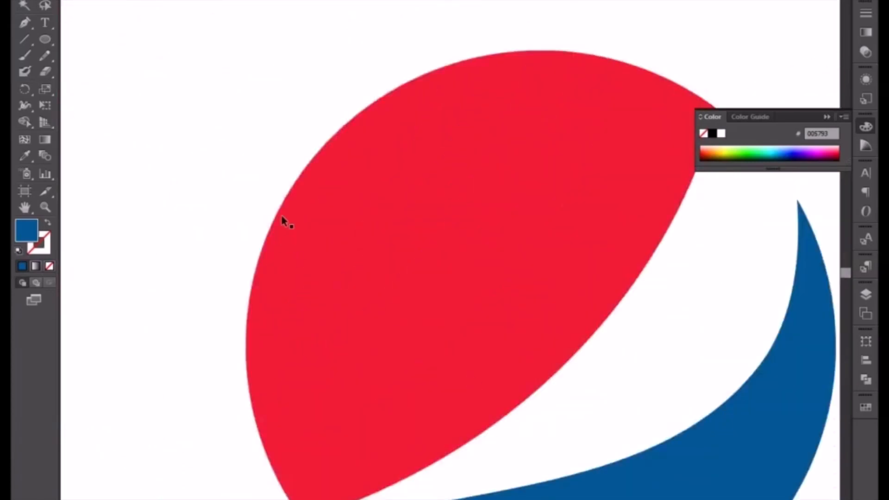
key(ctrl+minus)
key(ctrl+minus)
key(ctrl+minus)
key(ctrl+minus)
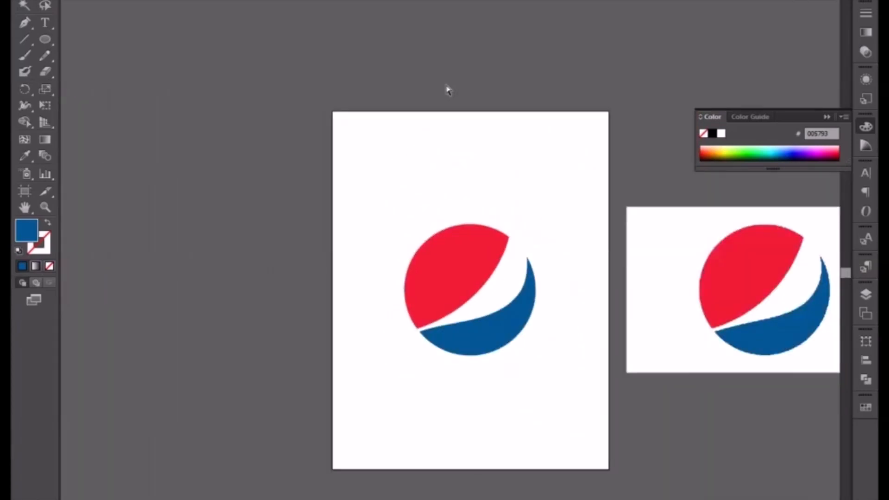
drag(656, 279, 545, 260)
key(ctrl+minus)
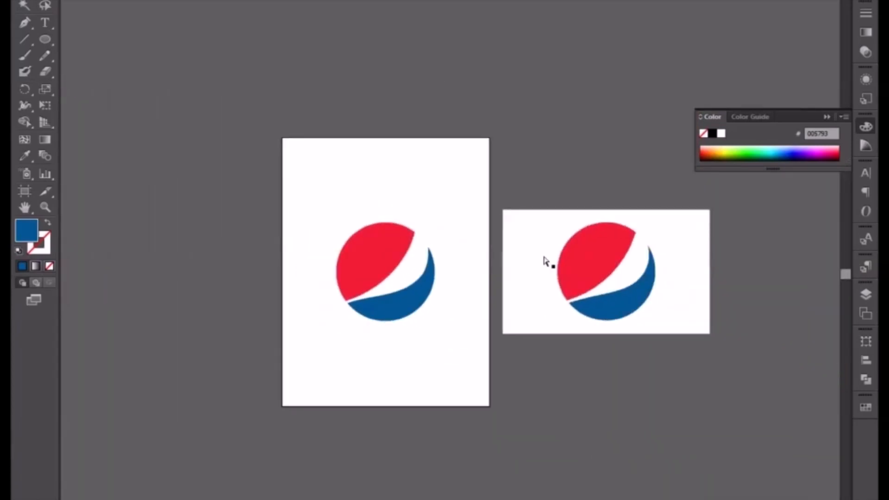
key(ctrl+plus)
click(831, 112)
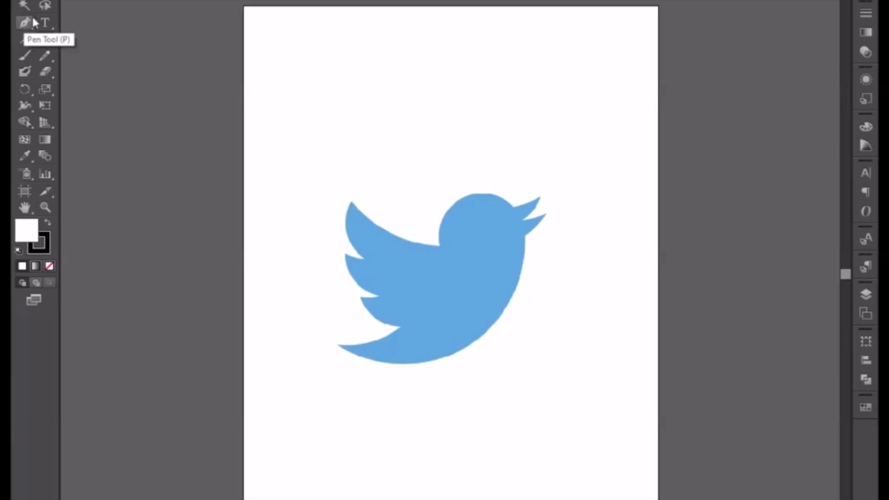
Step: Trace the lower edge of the Twitter bird's upper beak with a Pen curve from tip to mouth corner, and set its fill to none
key(ctrl+equal)
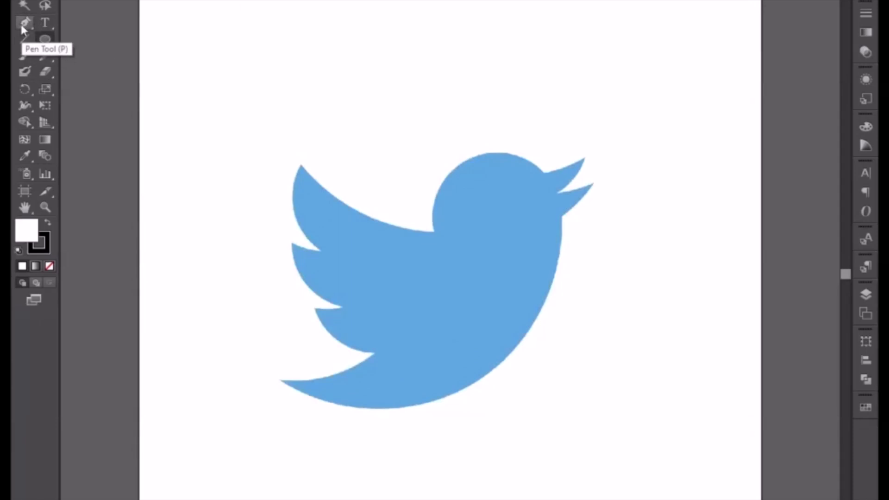
click(22, 26)
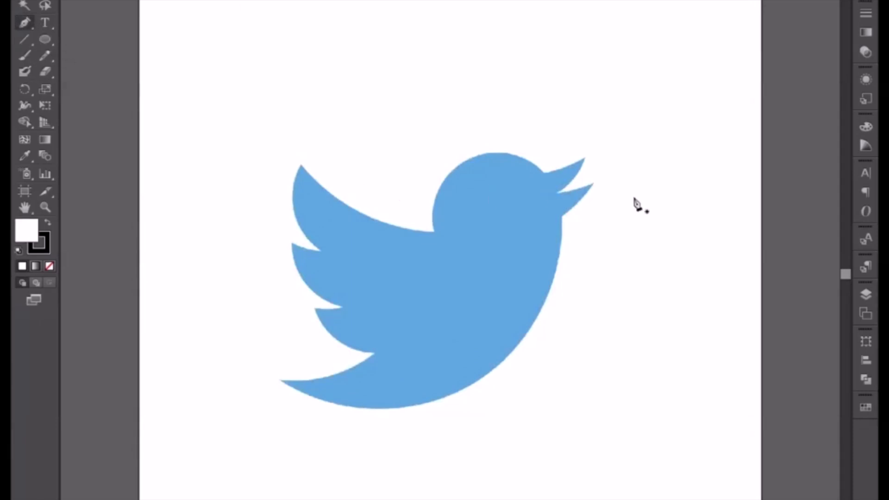
key(ctrl+equal)
key(ctrl+equal)
drag(667, 152, 552, 347)
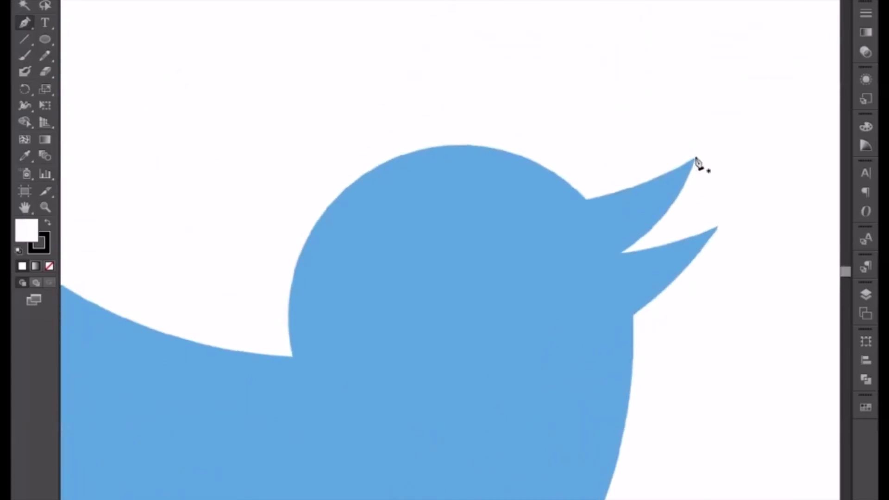
drag(695, 158, 690, 180)
mouse_move(598, 269)
mouse_down()
mouse_move(574, 277)
mouse_move(570, 289)
mouse_up()
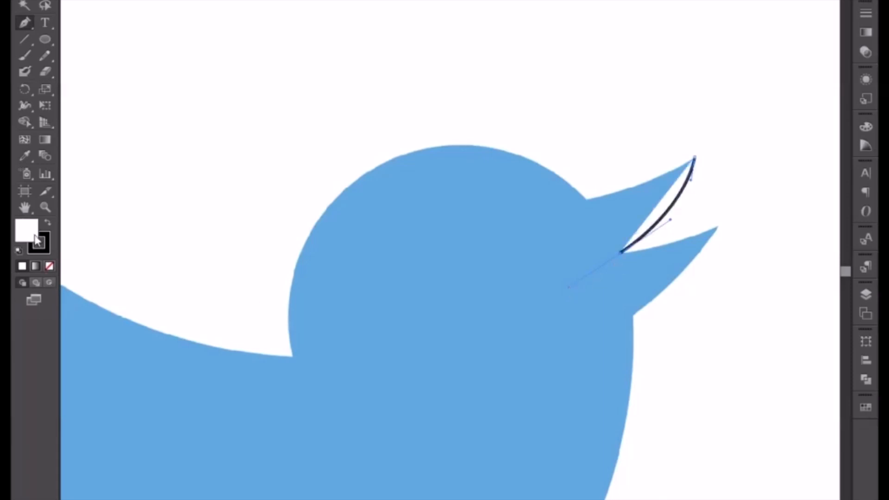
click(51, 267)
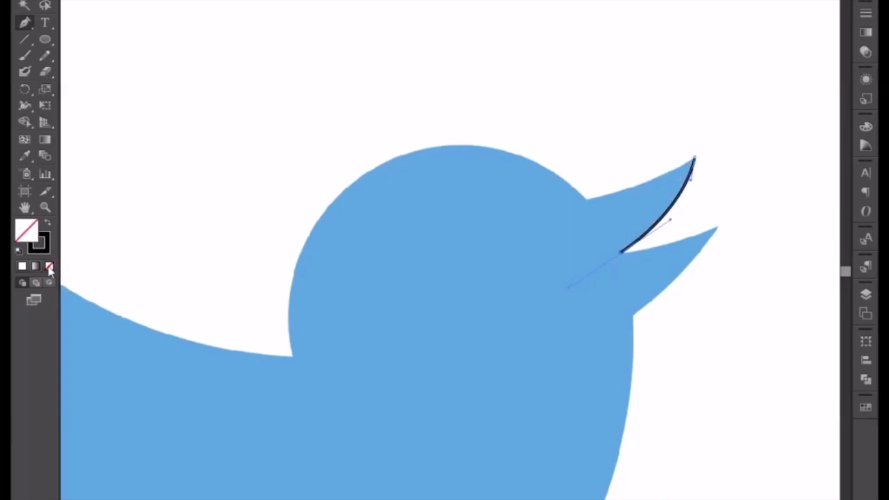
Step: Continue the path along the upper edge of the lower beak from the mouth corner to the beak tip, adjusting the curve to match
drag(463, 273, 237, 265)
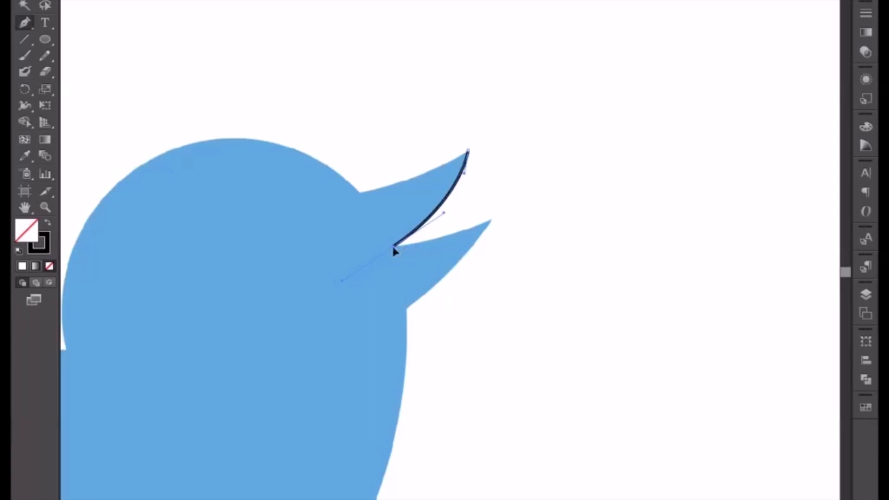
click(440, 237)
click(493, 220)
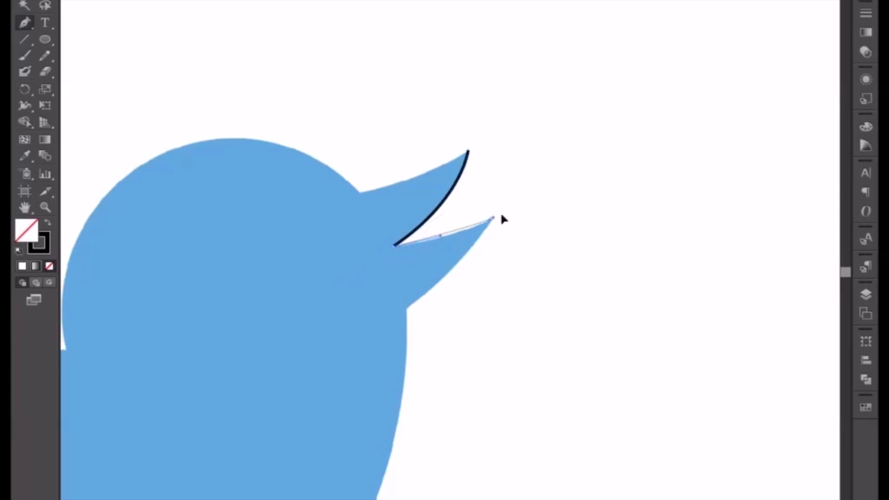
drag(516, 210, 516, 209)
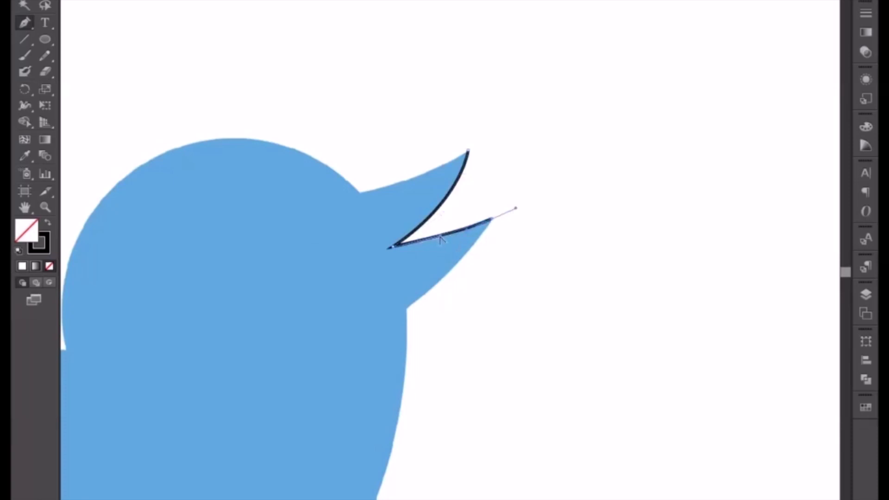
drag(440, 236, 440, 240)
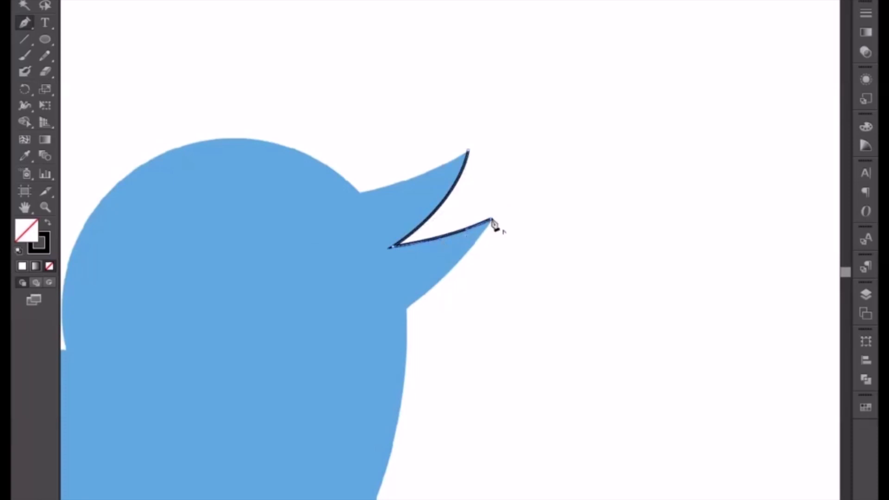
Step: Extend the path with a curve along the underside of the lower beak, from its tip to where it meets the bird's body
drag(493, 221, 490, 237)
drag(407, 310, 363, 343)
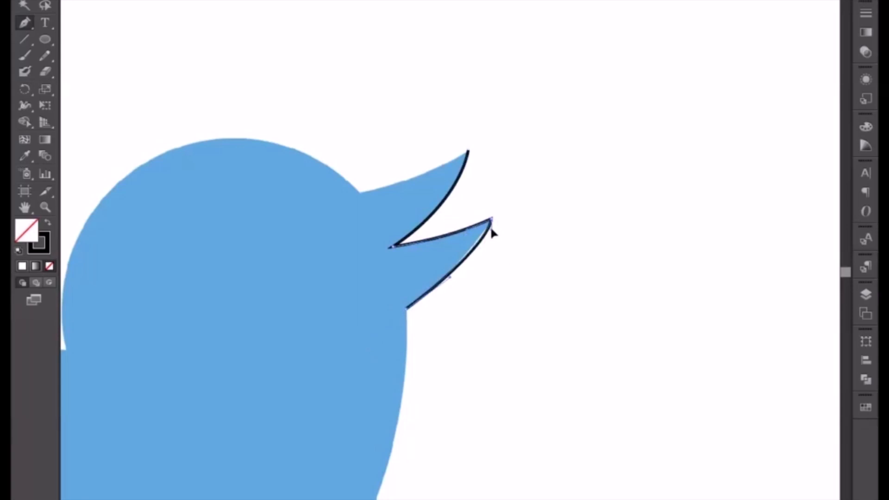
key(ctrl+minus)
key(ctrl+minus)
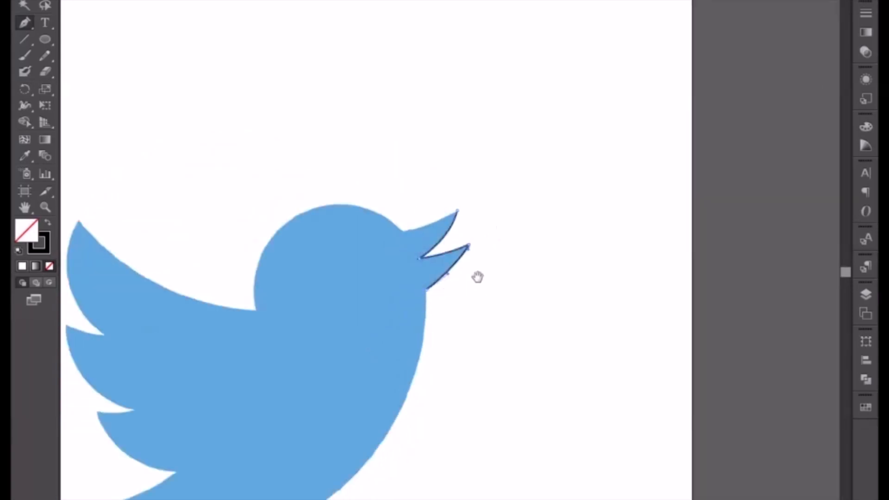
Step: Extend the path along the belly from the lower beak's base to the tail tip, reshaping the curve from both ends
drag(330, 389, 478, 299)
drag(569, 201, 571, 231)
drag(290, 457, 362, 385)
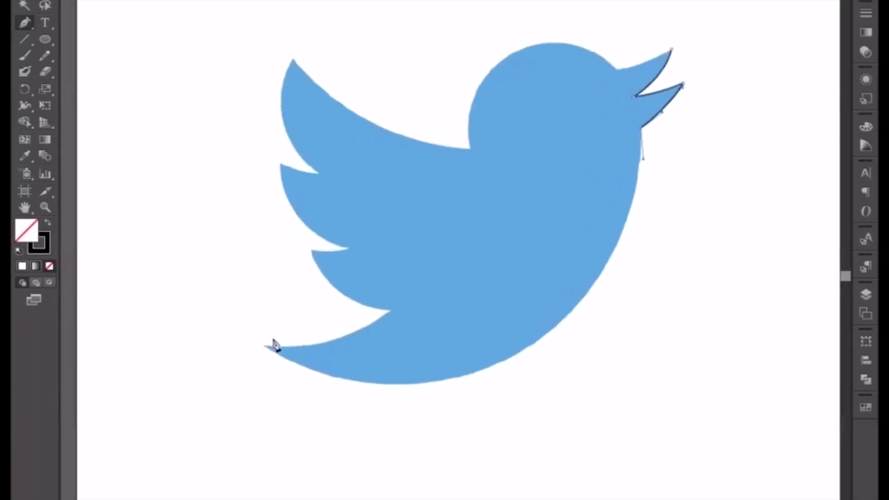
drag(263, 346, 193, 311)
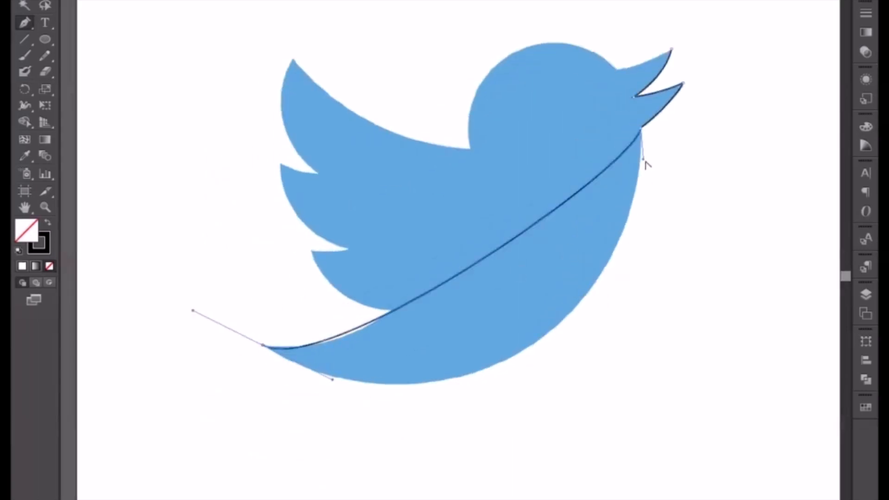
drag(644, 161, 648, 392)
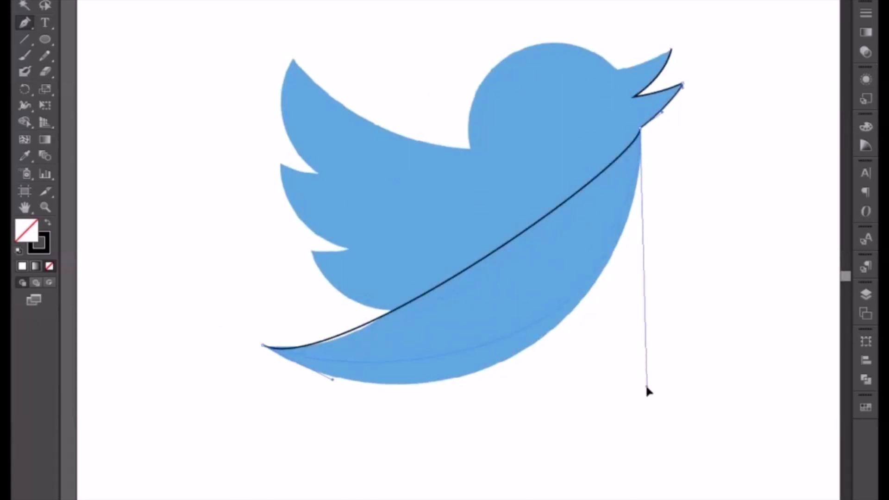
click(331, 384)
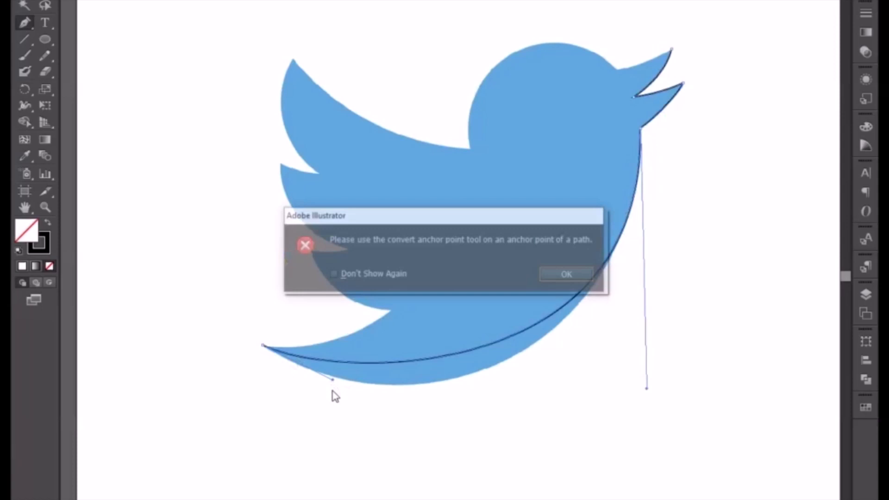
click(562, 278)
drag(333, 382, 378, 426)
Step: Refine the belly curve by shortening its beak-side handle and adding an anchor point along the underside, moved onto the bird's edge
key(ctrl+equal)
drag(623, 415, 540, 387)
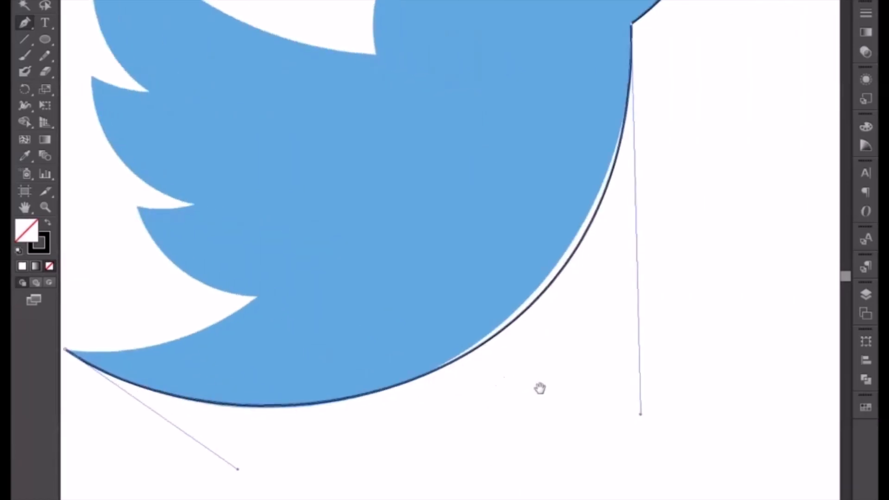
drag(640, 414, 637, 382)
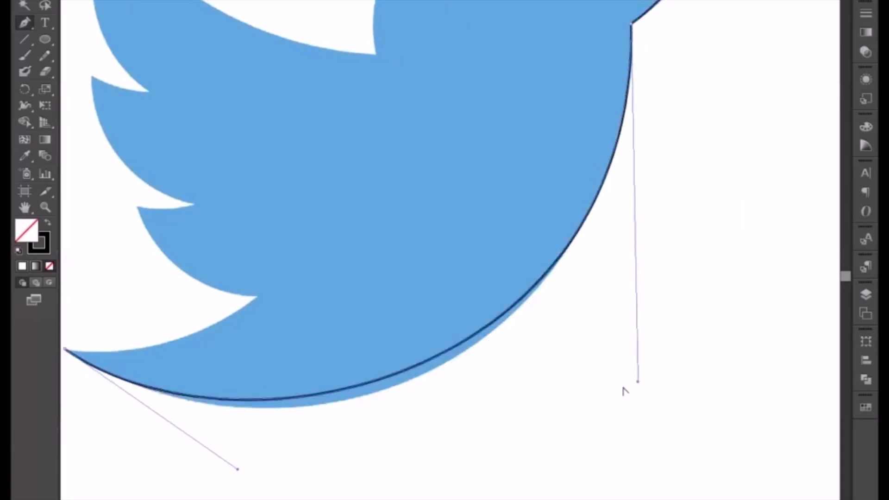
click(382, 381)
key(a)
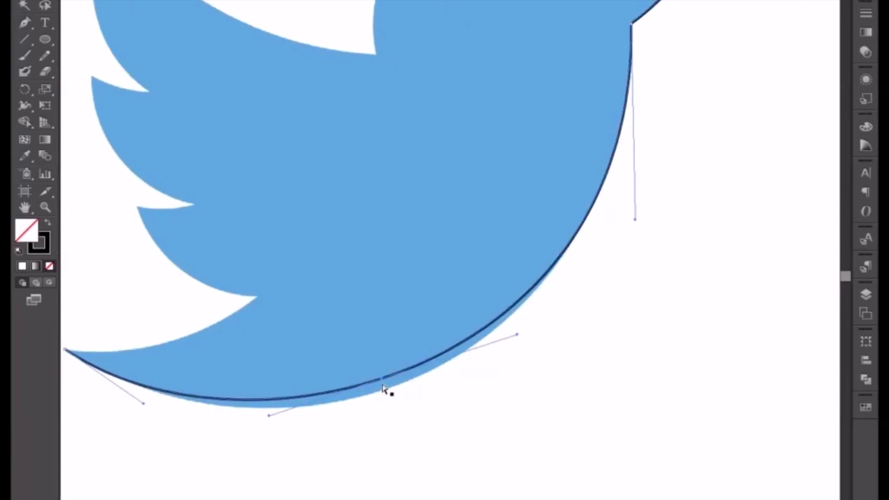
drag(383, 383, 383, 395)
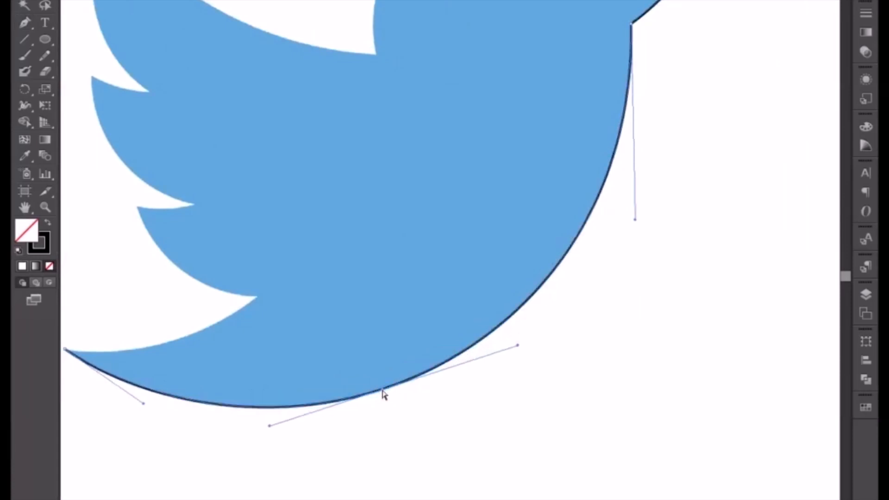
Step: Continue the path along the tail's upper edge from the tail tip to the notch below the lowest feather, adjusting the curve to match
drag(119, 343, 259, 346)
click(208, 349)
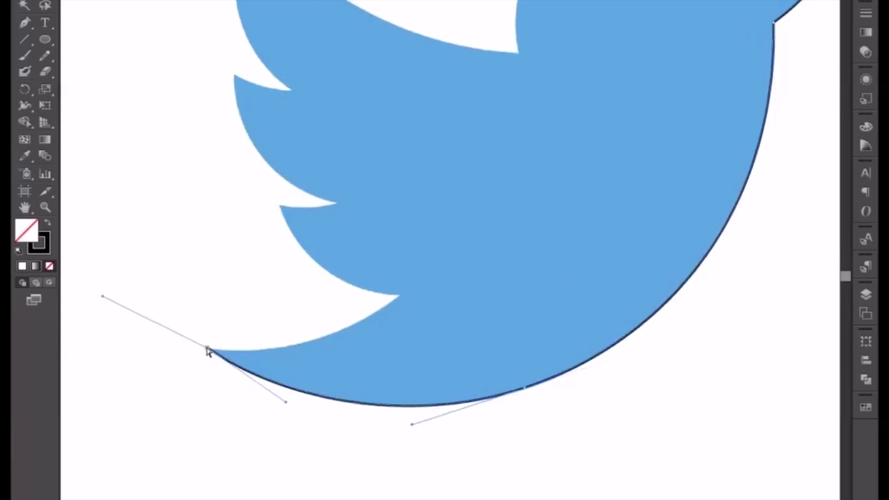
click(25, 23)
click(208, 349)
drag(222, 350, 259, 345)
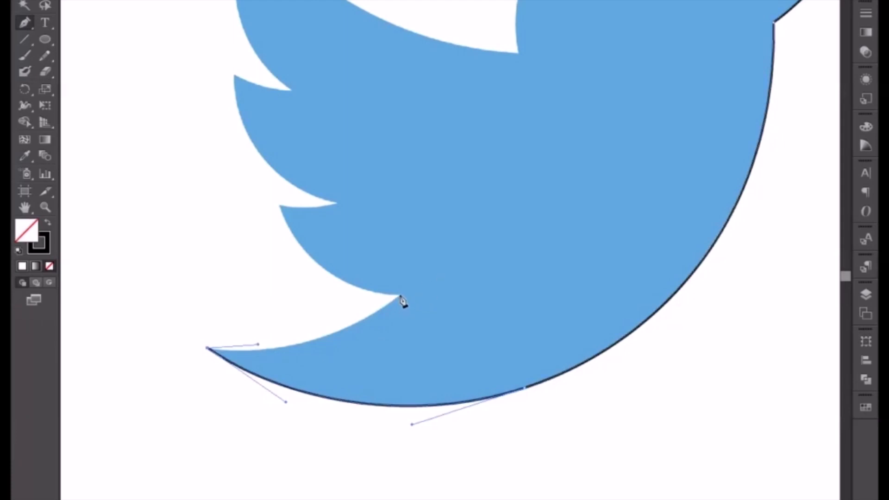
drag(401, 295, 464, 250)
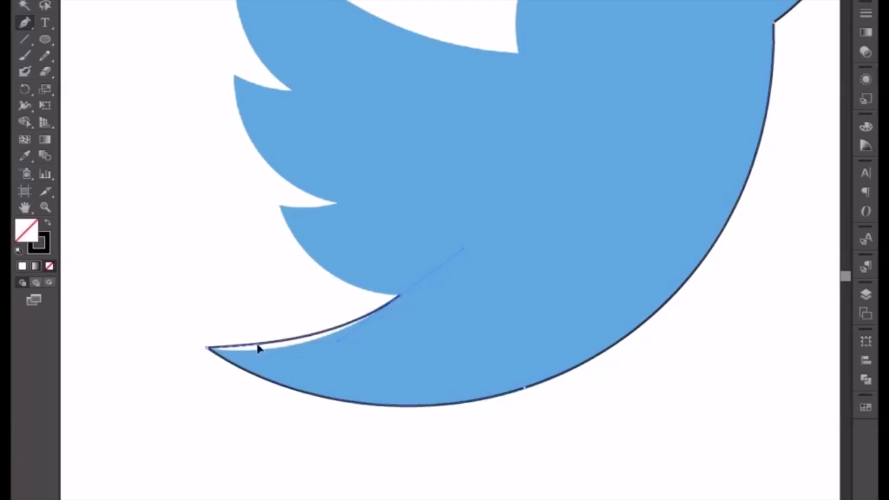
drag(257, 344, 268, 358)
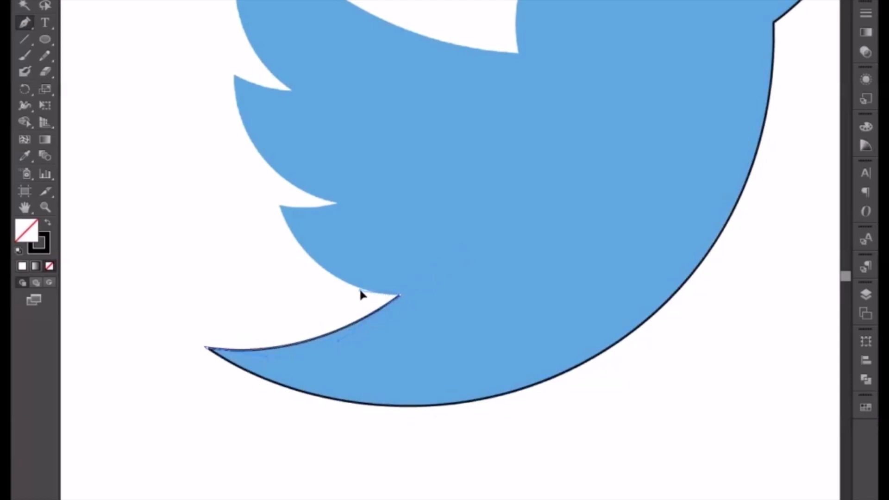
Step: Trace the lowest feather's outer edge from the tail notch to the feather tip, and redirect the tip's handle toward the next notch
drag(366, 297, 435, 416)
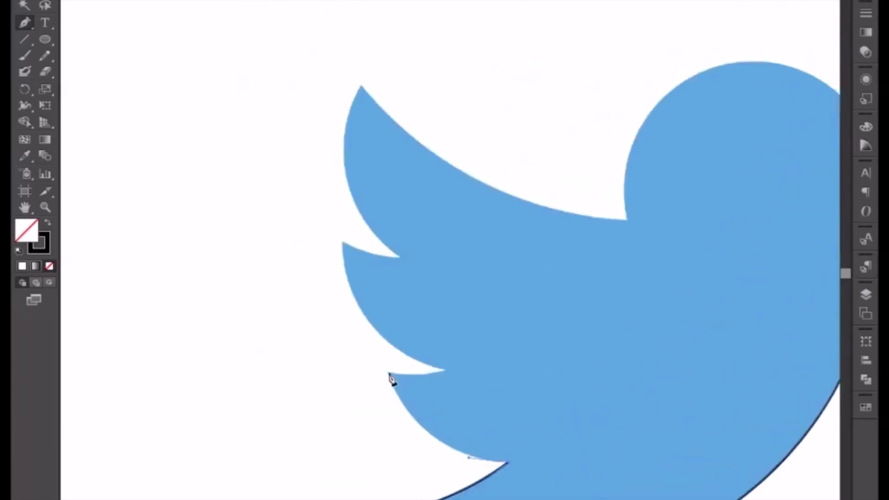
drag(388, 371, 362, 299)
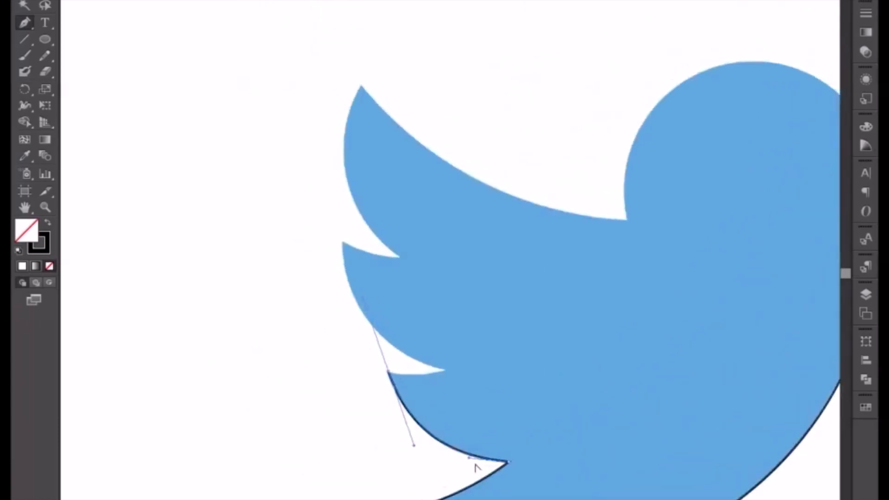
click(389, 373)
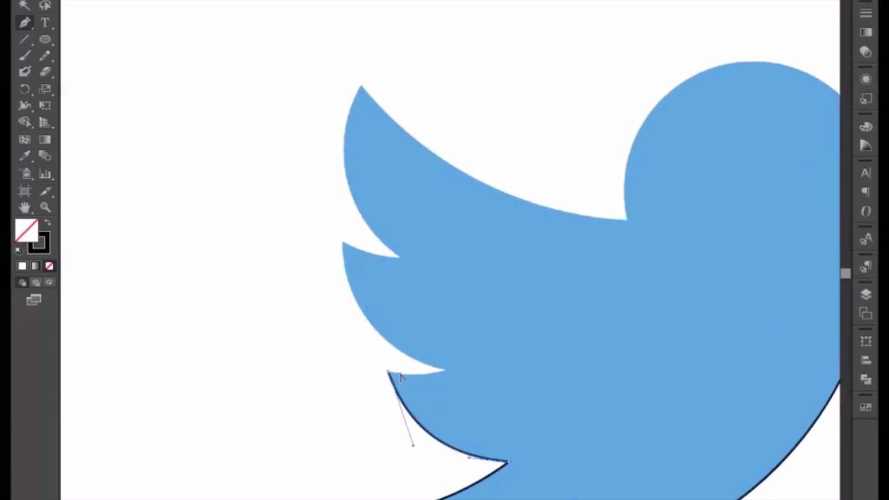
click(448, 372)
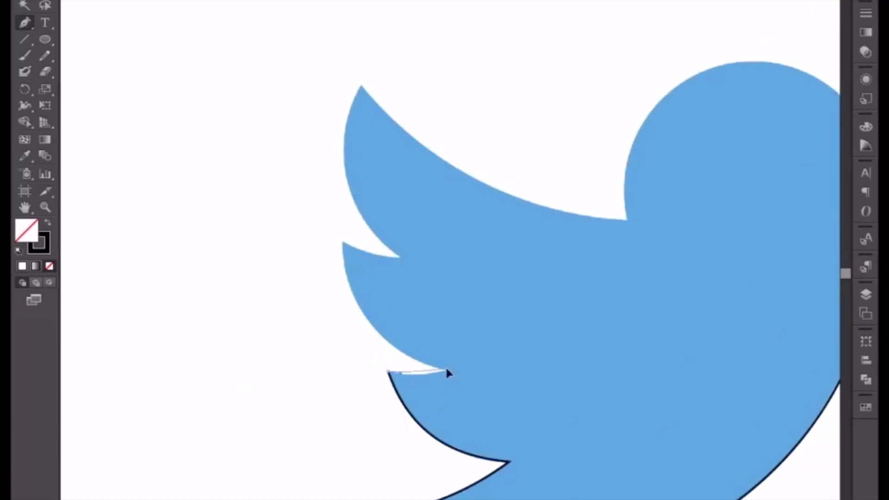
drag(477, 361, 477, 361)
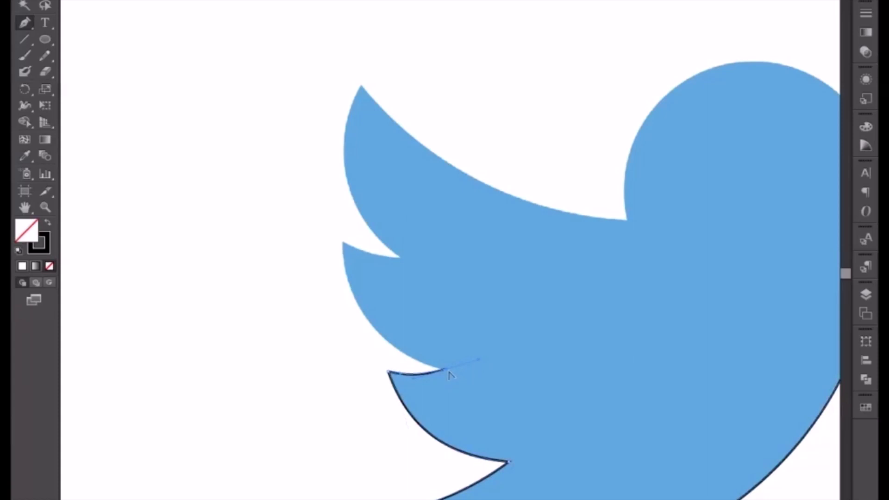
key(ctrl+z)
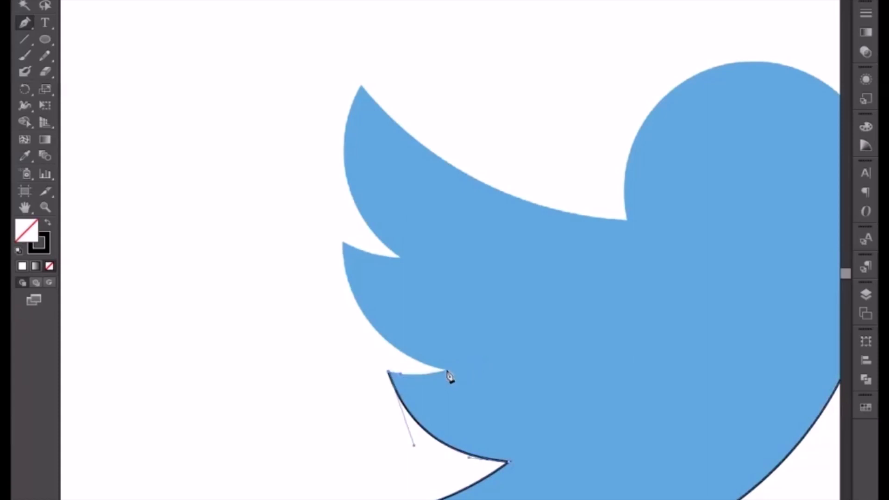
Step: Continue the path along the lowest feather's upper edge to the notch and along the middle feather's outer edge to its tip
click(447, 372)
drag(476, 363, 402, 356)
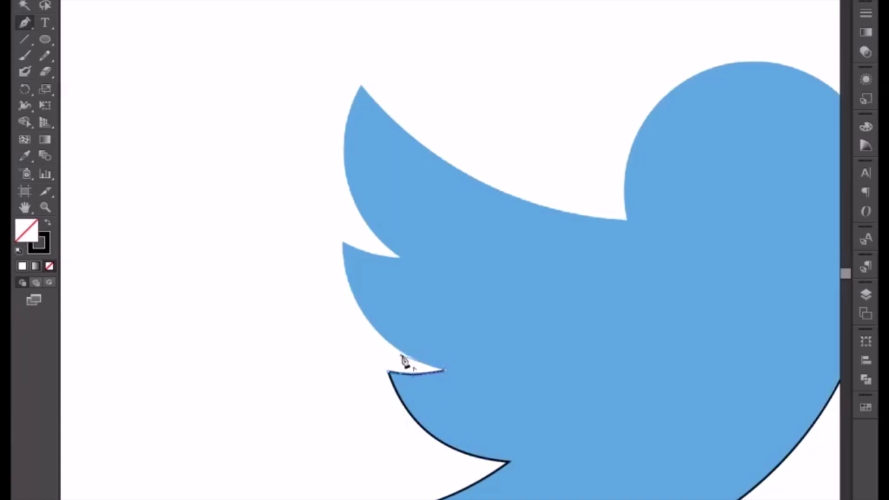
drag(384, 294, 437, 360)
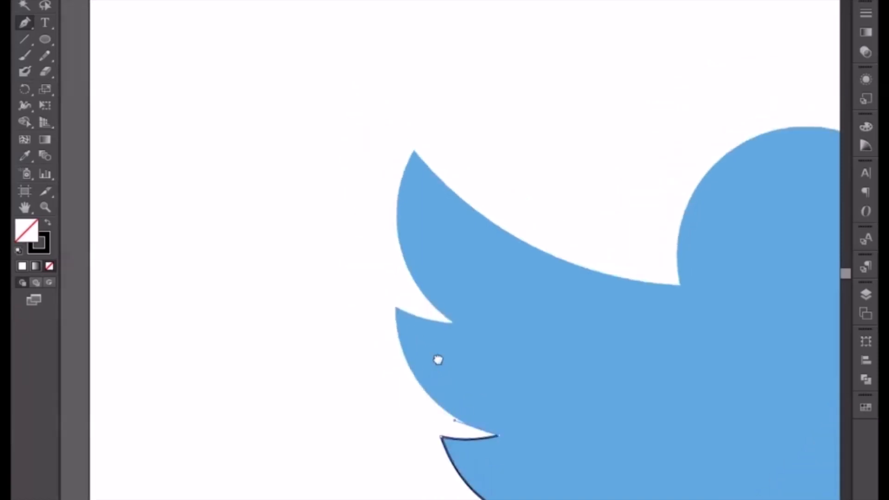
drag(395, 308, 391, 221)
click(396, 310)
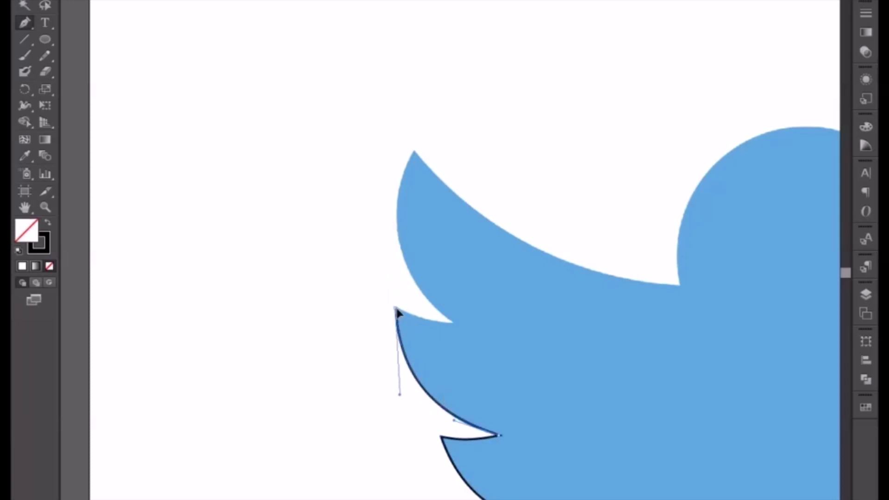
Step: Extend the path with a shallow curve along the middle feather's upper edge to the notch beneath the top feather
click(455, 323)
drag(454, 323, 474, 319)
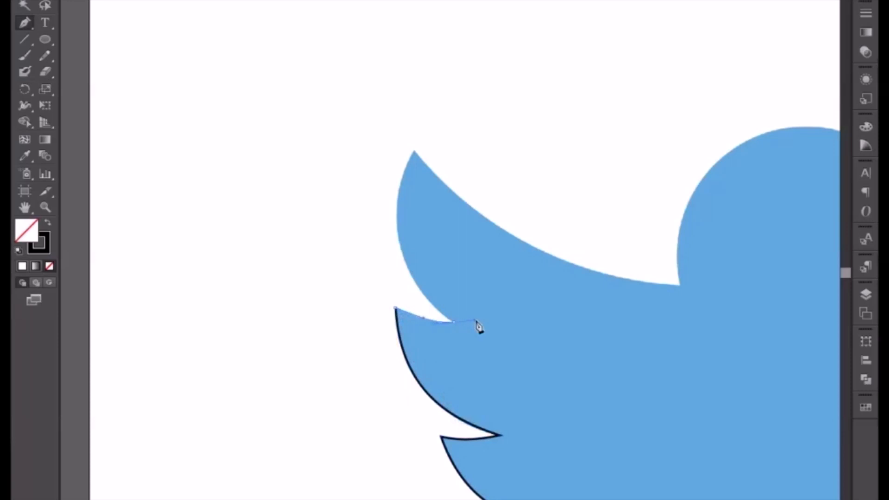
click(454, 323)
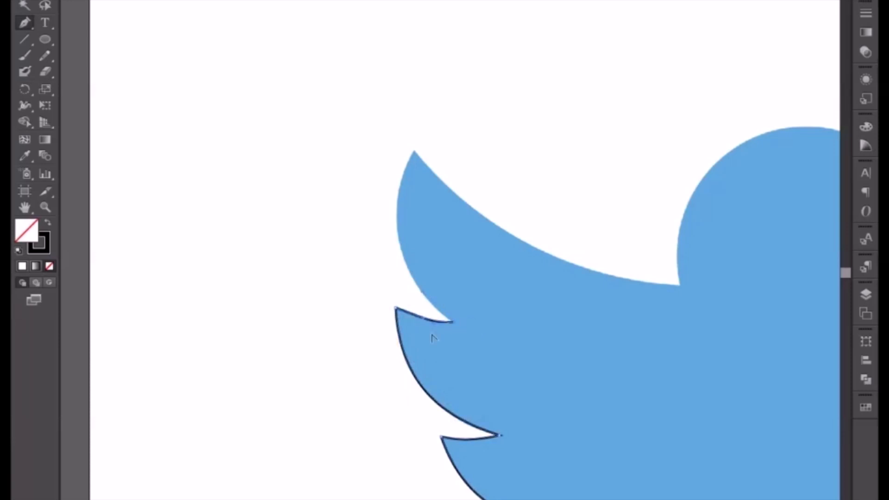
Step: Trace the top feather's outer edge from the notch to the wing tip, adjusting the handle so the curve follows the reference
drag(446, 234, 486, 328)
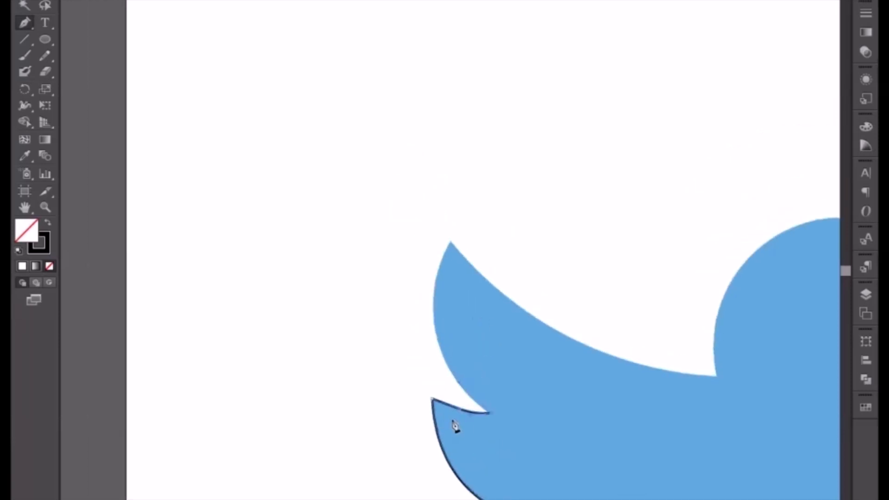
ctrl+click(457, 409)
key(ctrl+z)
click(470, 387)
drag(453, 244, 491, 161)
click(468, 390)
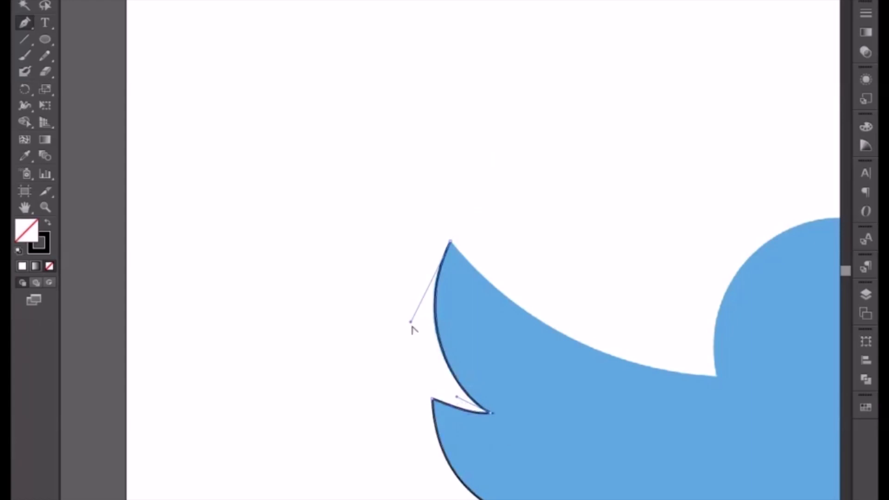
drag(410, 325, 406, 314)
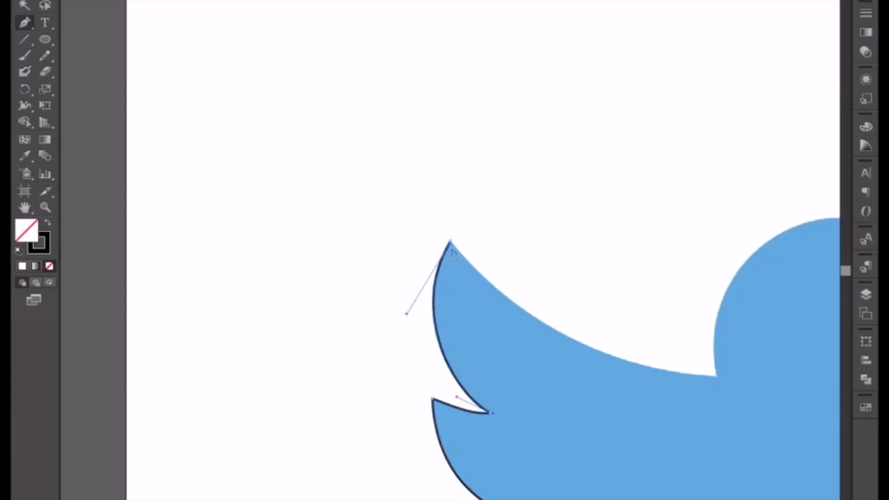
Step: Continue the path along the wing's upper edge from the wing tip to the back of the head, adjusting the curve to match
drag(451, 243, 485, 274)
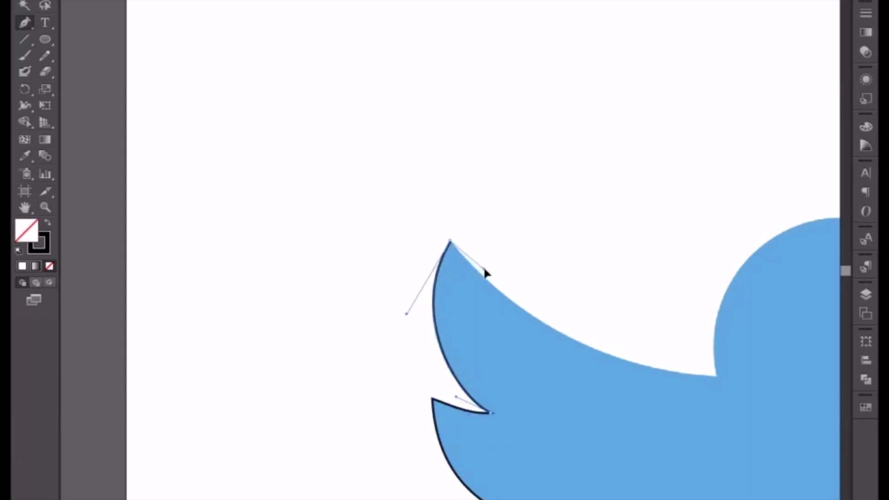
key(space)
drag(667, 388, 630, 321)
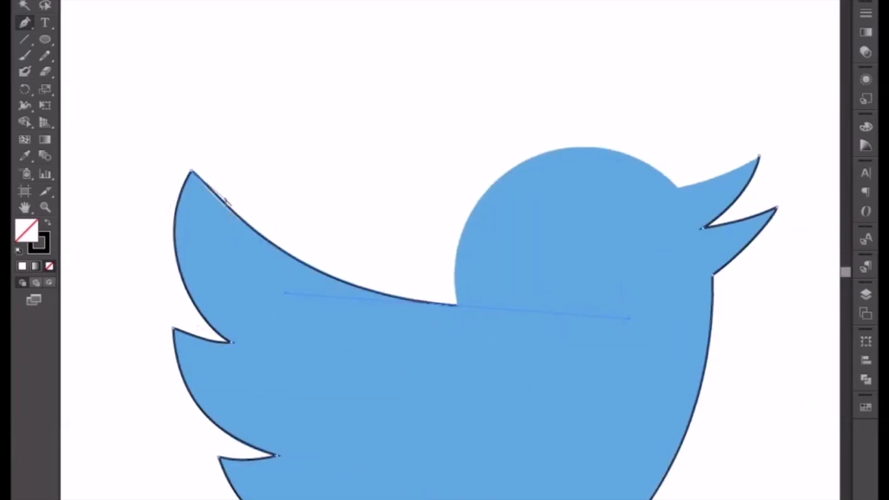
drag(225, 200, 219, 201)
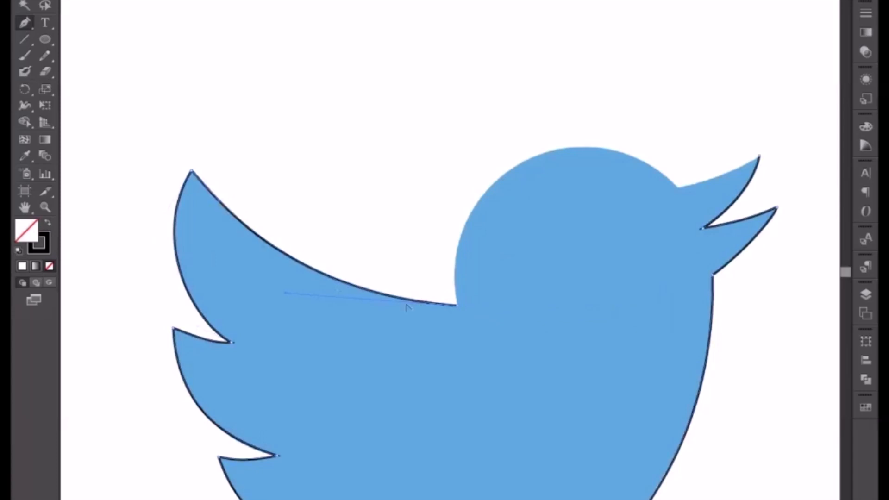
Step: Draw the rounded head curve from the back of the neck to the upper beak's base, lengthening the handles to fit
drag(458, 306, 446, 259)
key(ctrl+minus)
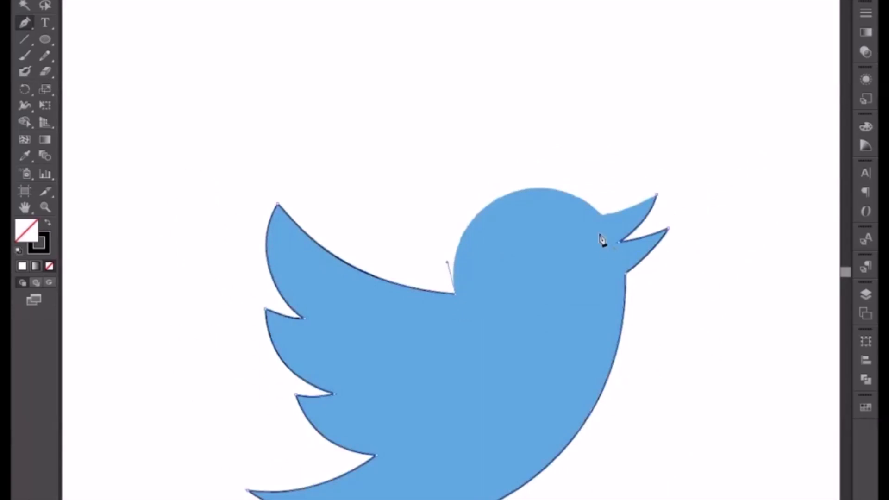
drag(603, 215, 677, 276)
drag(446, 260, 438, 217)
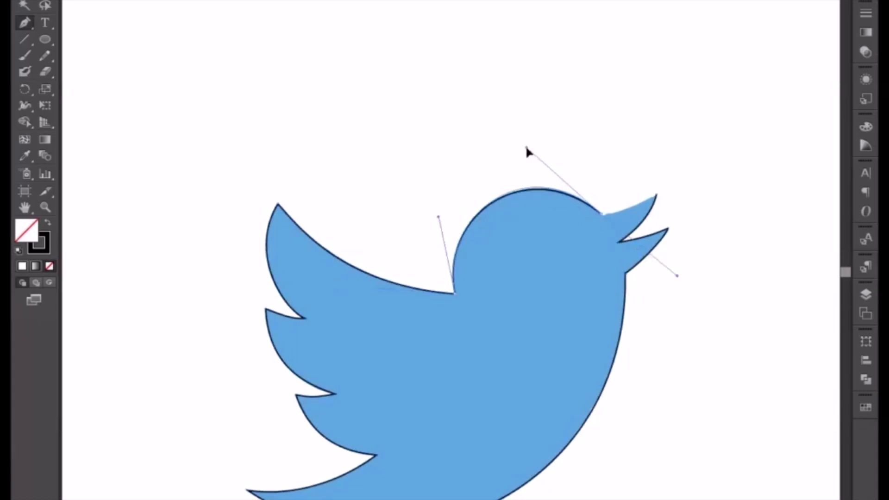
Step: Fine-tune the head curve's end anchor at the upper beak's base and its handle with Direct Selection to match the reference edge
key(ctrl+plus)
key(ctrl+plus)
key(space)
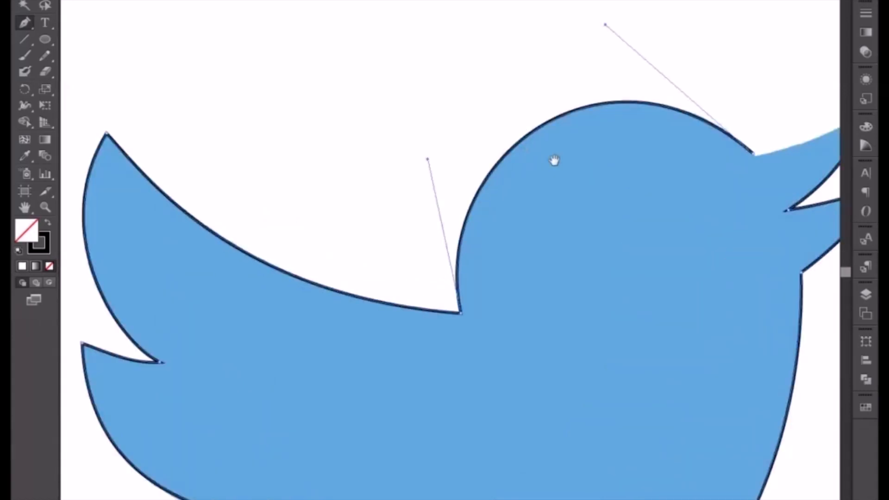
drag(696, 204, 462, 324)
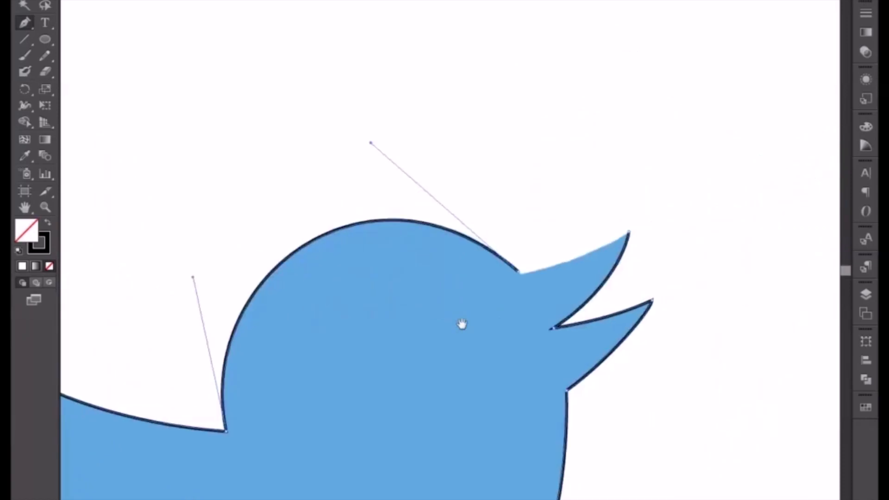
key(a)
click(519, 272)
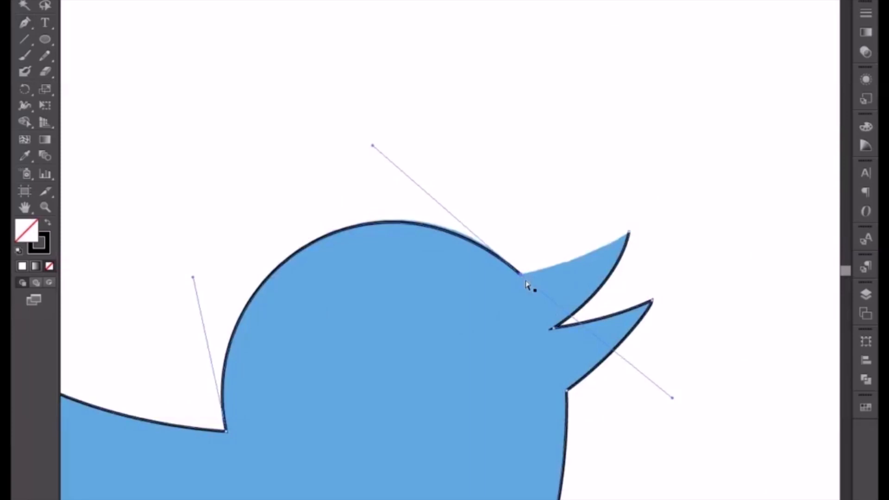
drag(373, 145, 378, 140)
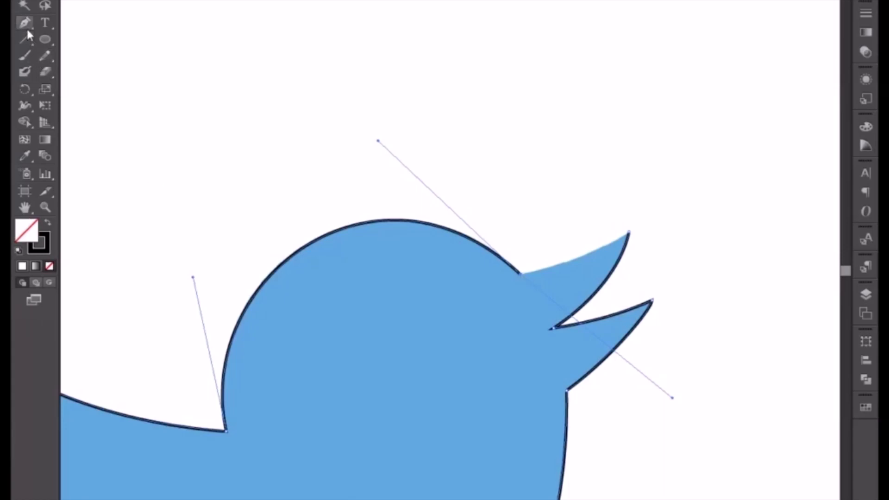
Step: Close the bird outline along the upper beak's top edge to its tip, and fill it with the reference's sampled blue
click(522, 277)
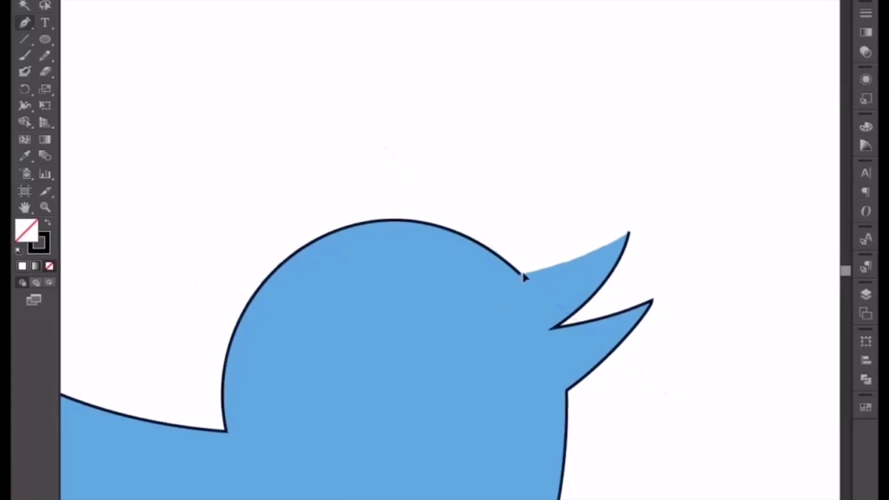
click(629, 233)
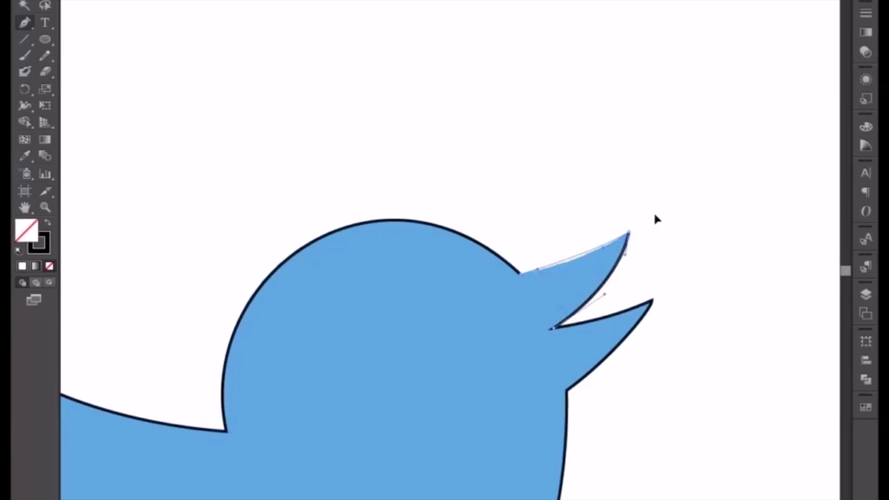
click(547, 274)
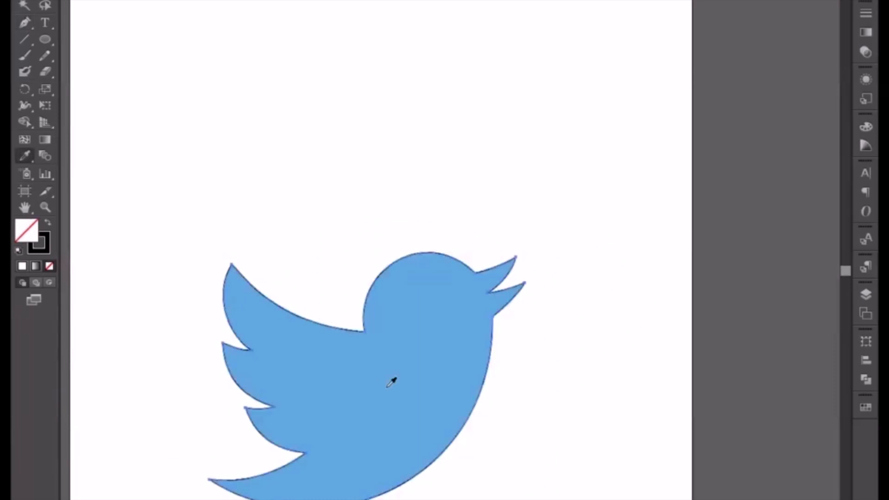
click(392, 382)
click(28, 2)
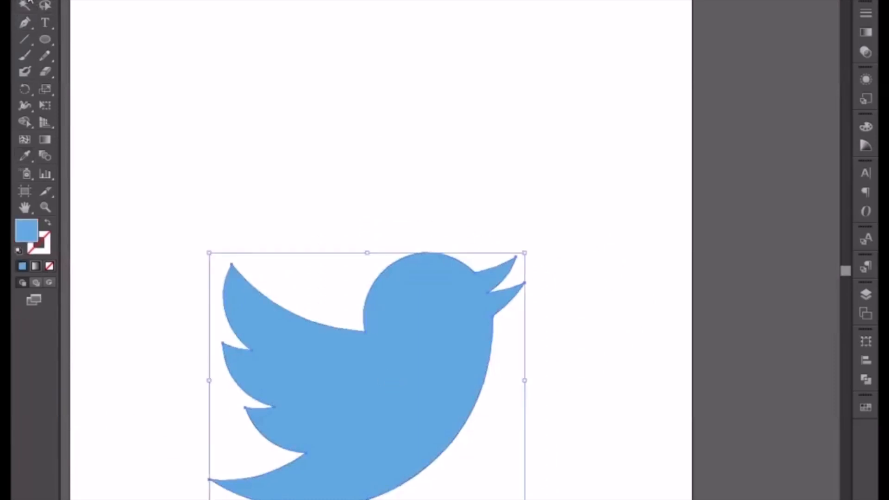
Step: Move the reference image off the artboard, placing it beside the filled bird tracing for comparison
key(ctrl+minus)
key(ctrl+minus)
click(439, 387)
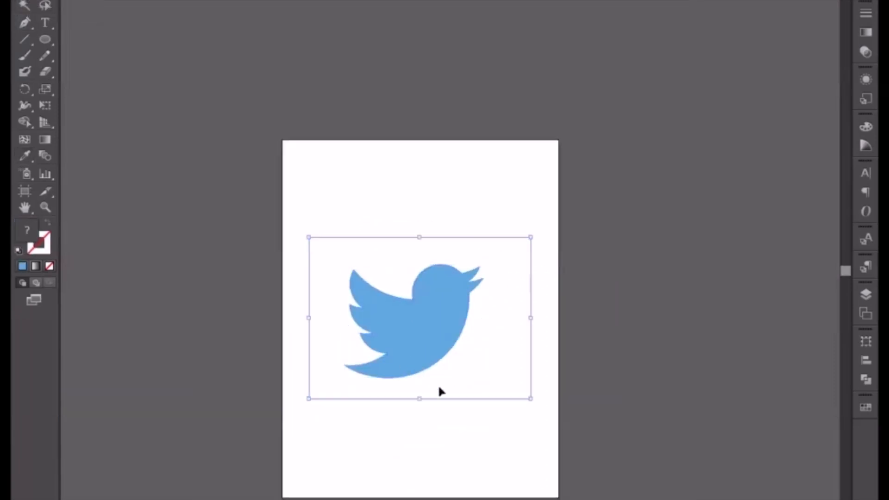
scroll(525, 434, right, 5)
drag(308, 391, 584, 372)
drag(466, 445, 522, 351)
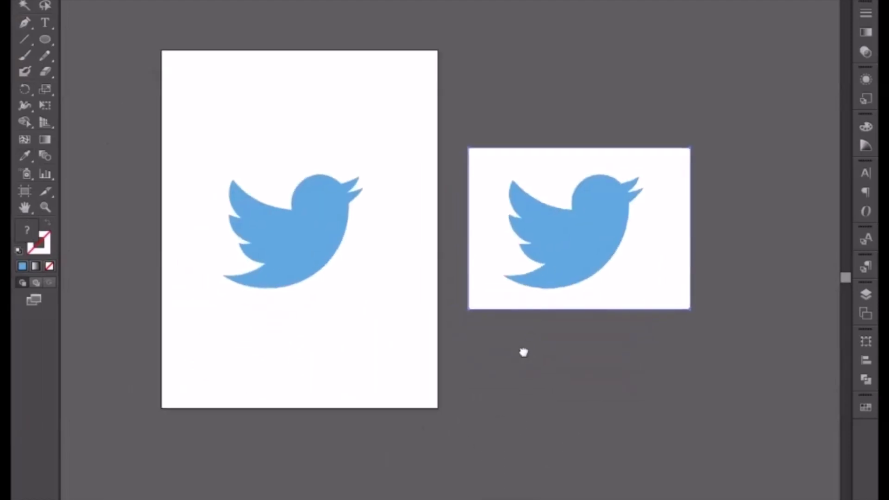
Step: Examine the finished bird's edges and feathers up close against the reference image
key(ctrl+plus)
key(ctrl+plus)
drag(377, 258, 546, 339)
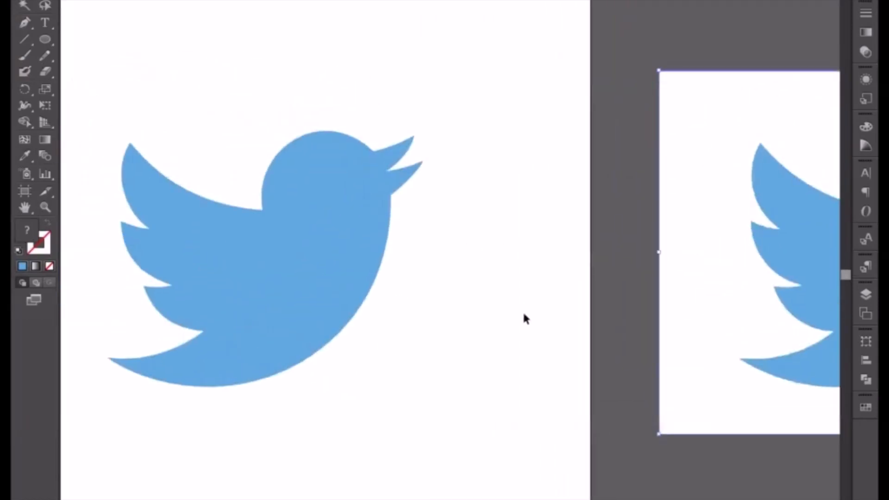
drag(588, 311, 273, 297)
key(ctrl+minus)
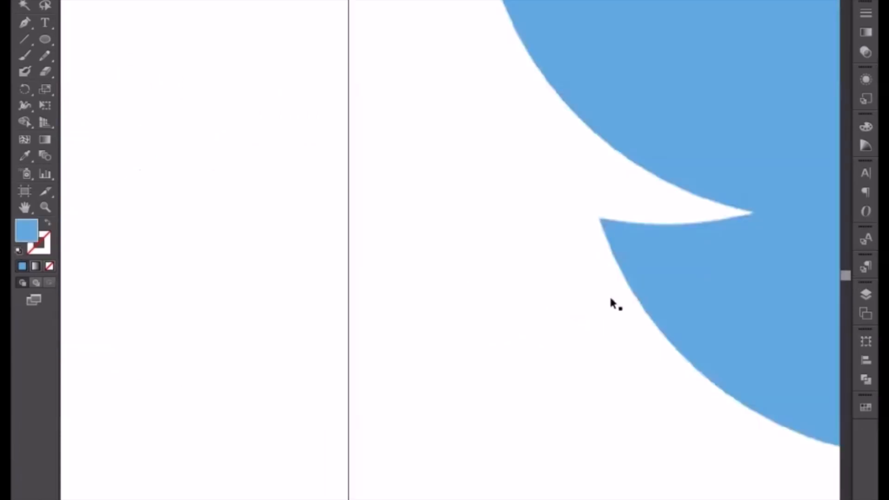
key(ctrl+minus)
key(ctrl+minus)
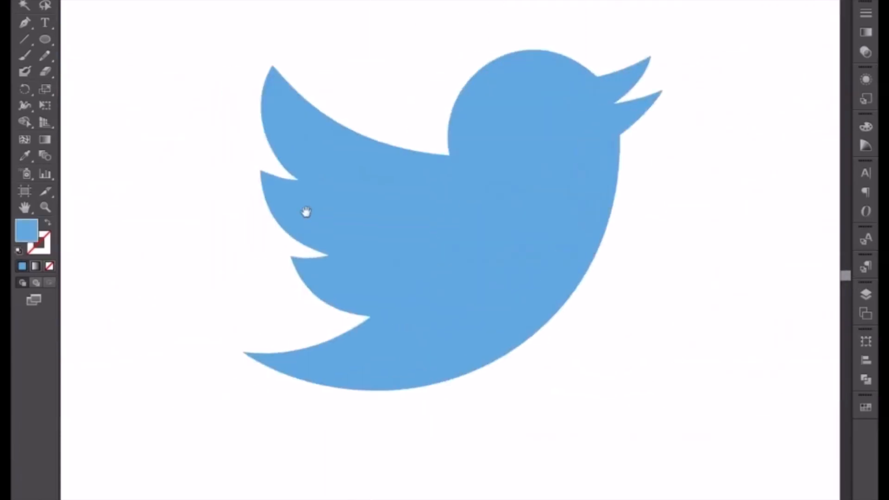
drag(304, 213, 440, 396)
key(ctrl+plus)
key(ctrl+plus)
key(ctrl+minus)
key(ctrl+minus)
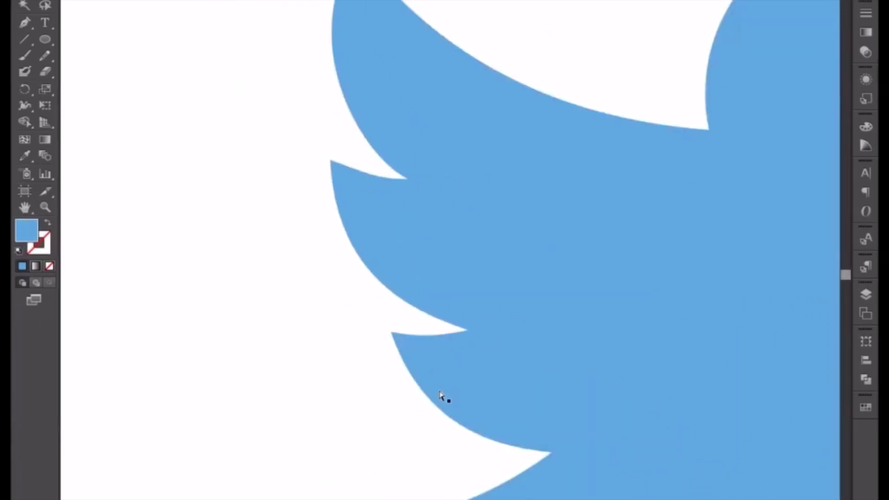
key(ctrl+minus)
key(ctrl+minus)
key(ctrl+minus)
key(ctrl+minus)
drag(442, 358, 313, 358)
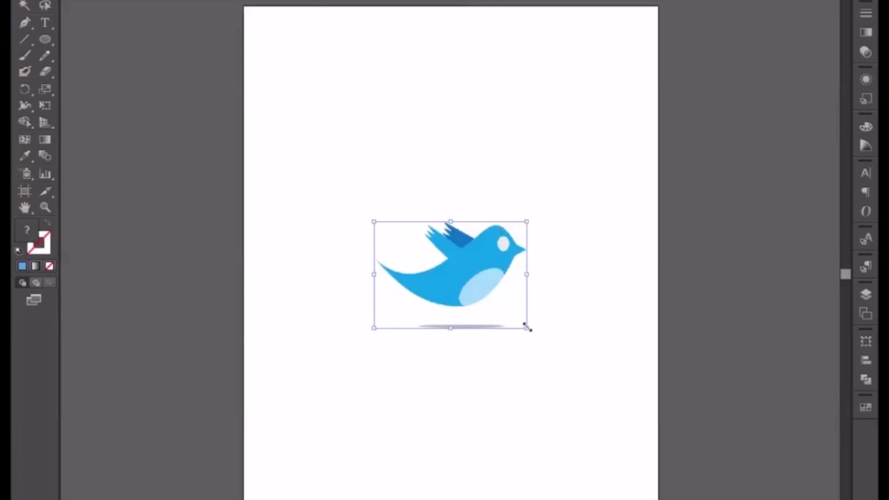
Step: Enlarge the older Twitter bird reference image proportionally from its centre to nearly fill the artboard's width, and deselect it
drag(527, 328, 602, 411)
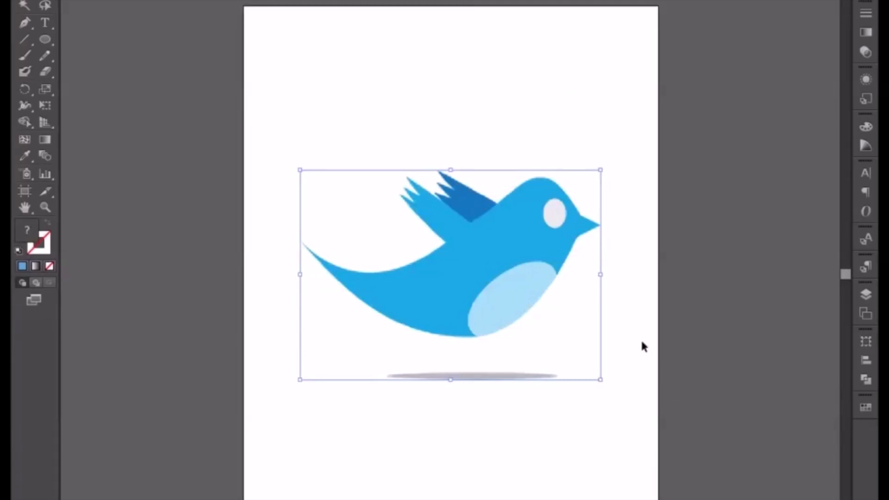
drag(640, 314, 544, 313)
key(ctrl+equal)
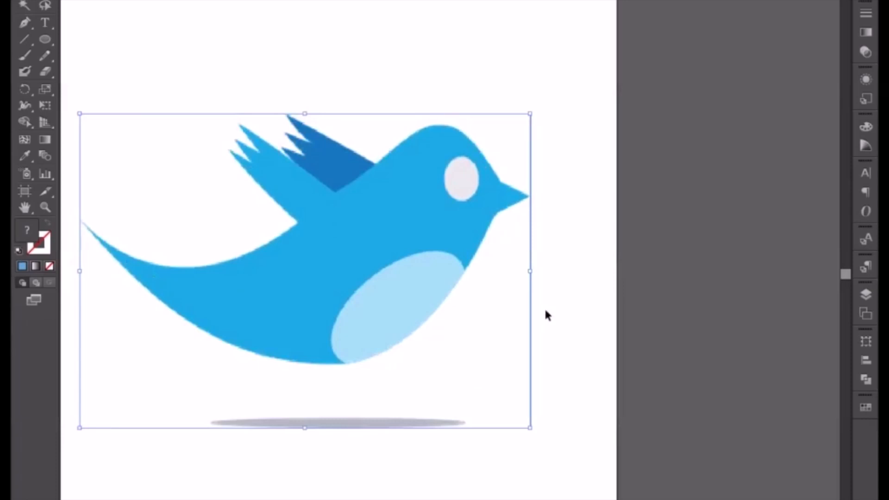
click(555, 303)
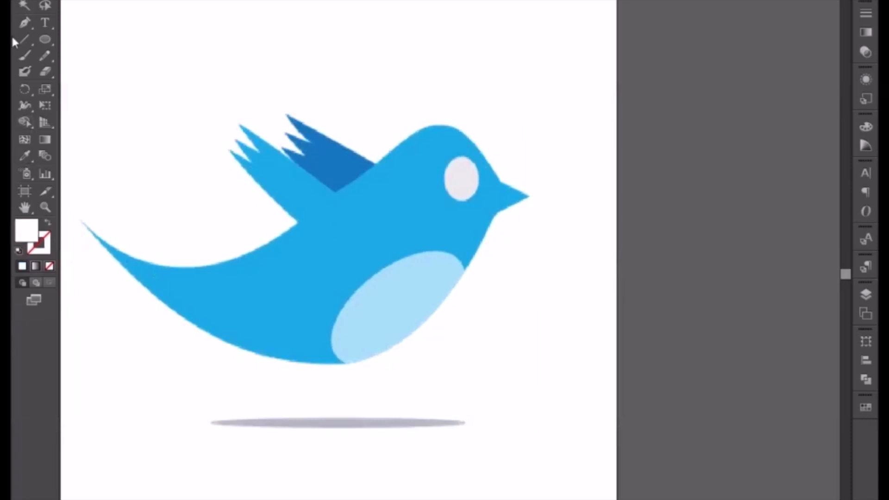
Step: Draw a Pen path from the beak tip along its upper edge, continuing with a curve over the head to the dark wing's base
click(25, 27)
key(ctrl+equal)
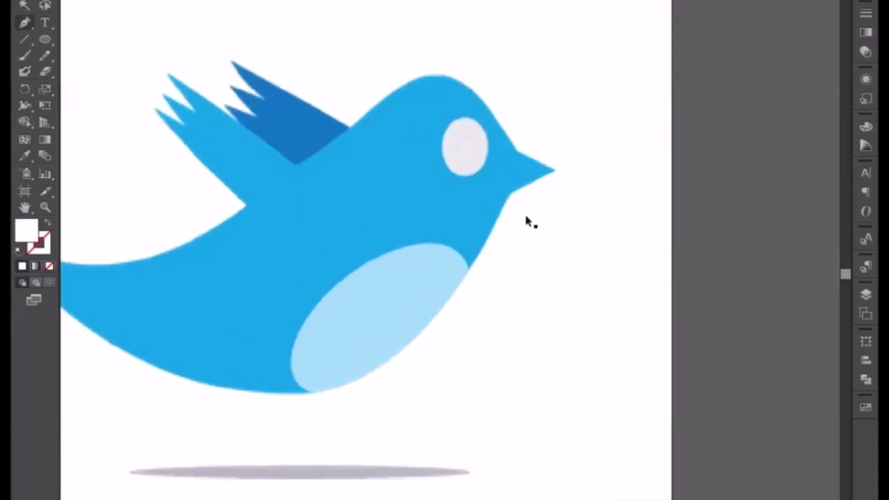
key(ctrl+equal)
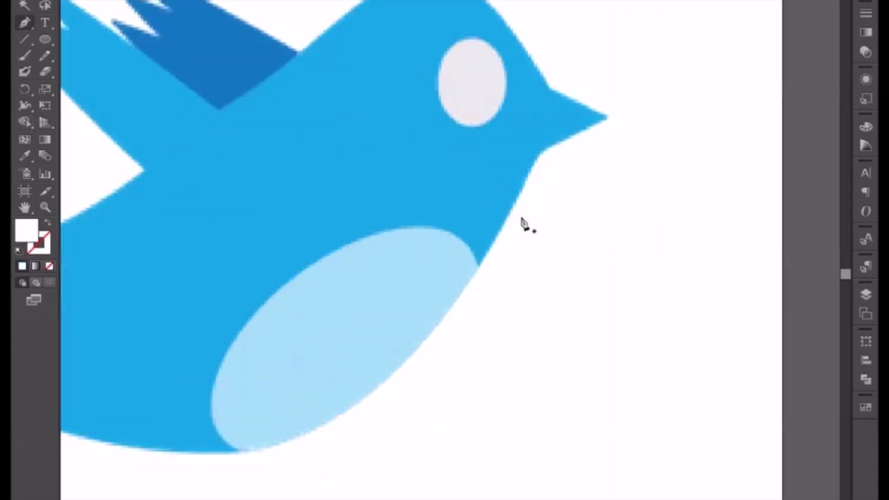
click(608, 117)
click(545, 85)
drag(564, 113, 637, 273)
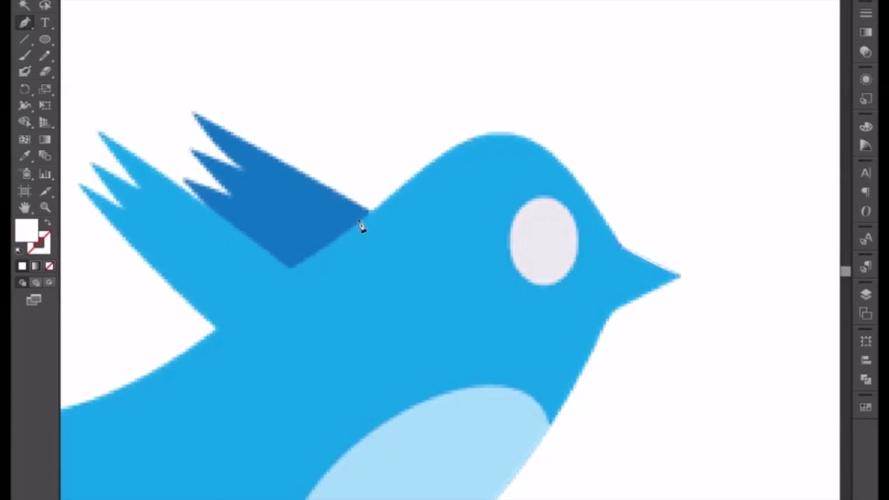
mouse_move(370, 212)
mouse_down()
mouse_move(291, 287)
mouse_move(175, 368)
mouse_move(189, 392)
mouse_move(212, 331)
mouse_move(243, 308)
mouse_up()
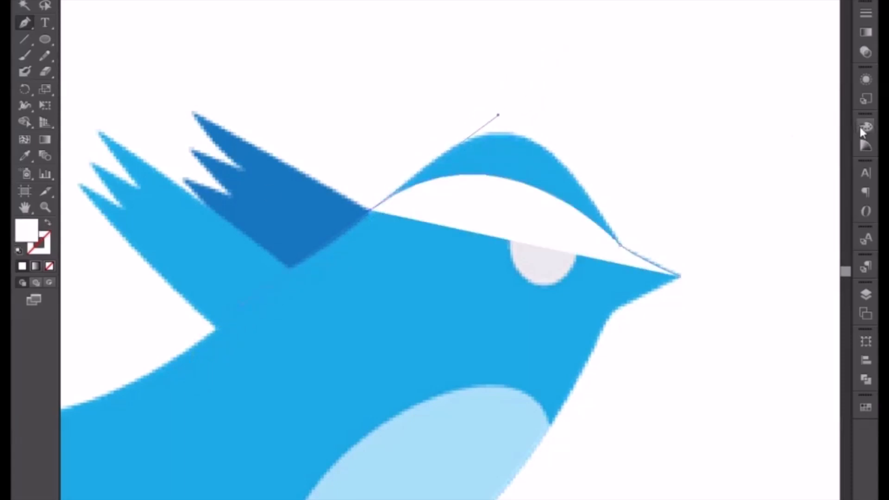
Step: Give the head path no fill and a black 000000 stroke so the reference stays visible beneath it
click(871, 125)
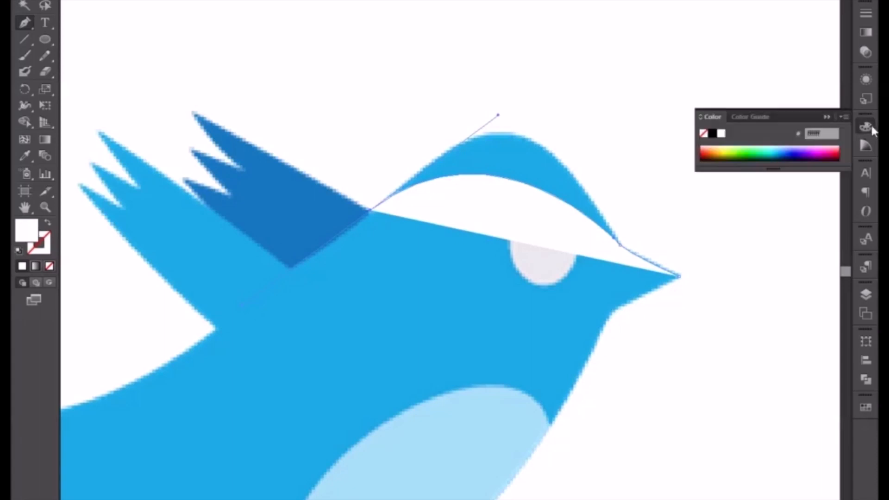
click(714, 133)
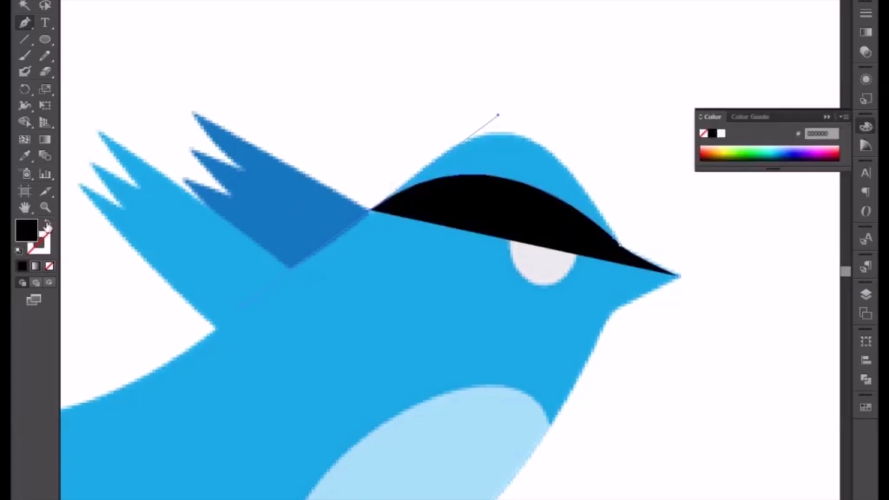
click(48, 226)
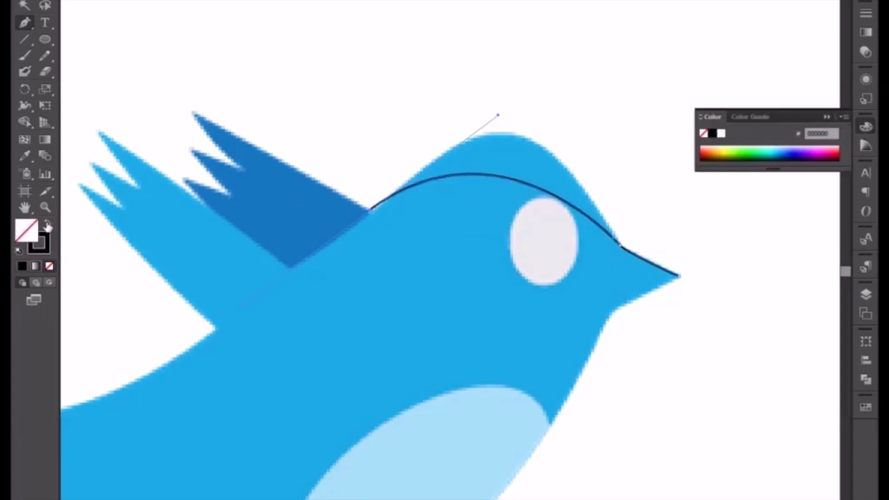
click(827, 117)
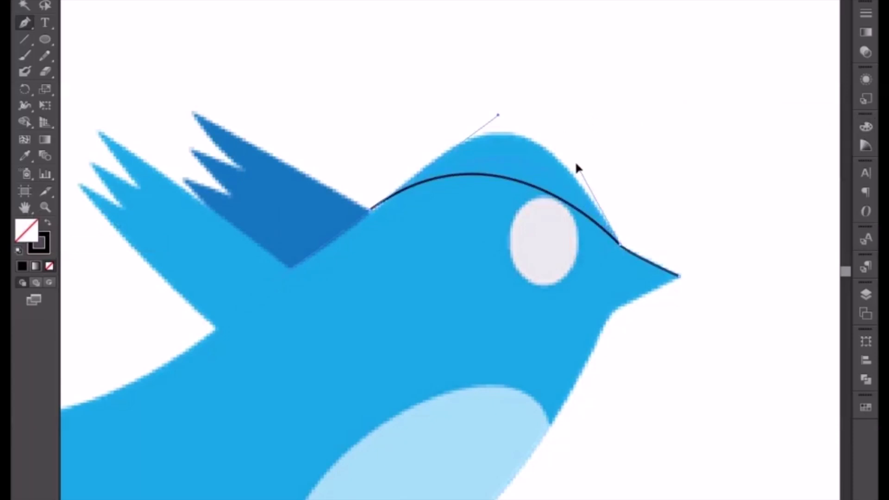
Step: Lengthen the head curve's beak-side handle to match the front of the head
drag(558, 132, 530, 96)
alt+click(498, 117)
click(558, 273)
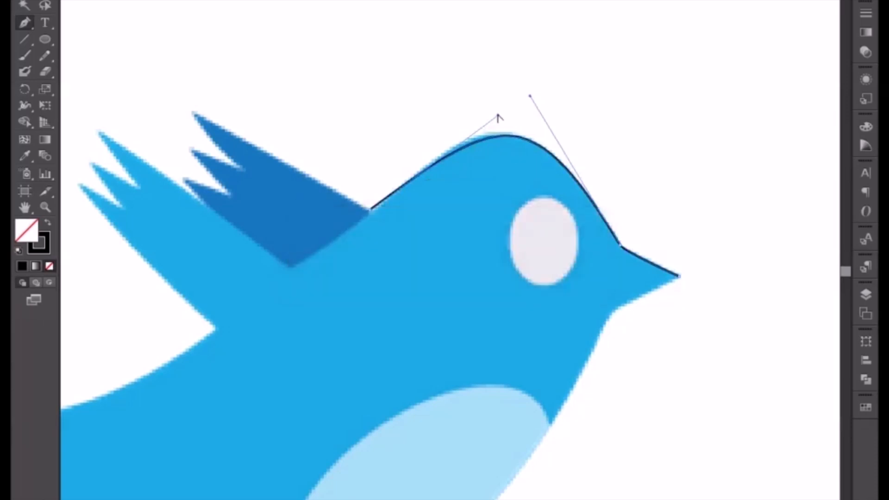
alt+click(499, 117)
click(566, 275)
Step: Adjust the head curve's wing-side handle so the back of the head and crown follow the reference edge
drag(542, 193, 515, 319)
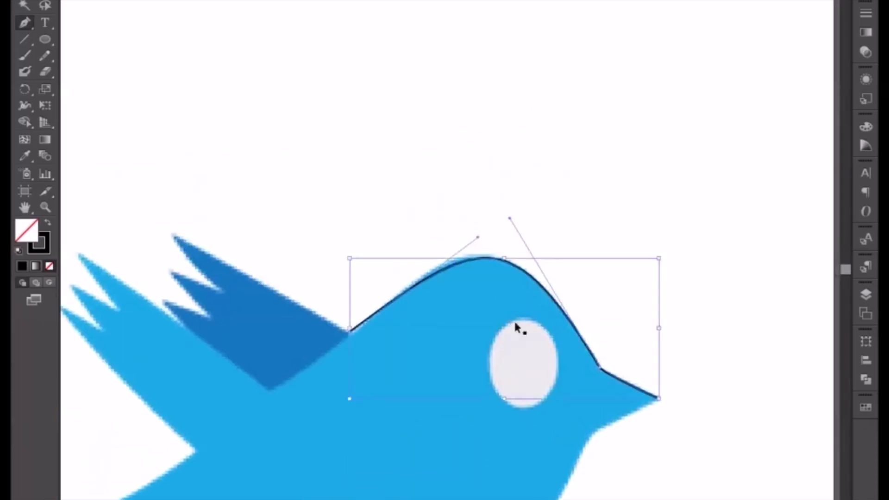
key(ctrl+plus)
key(ctrl+plus)
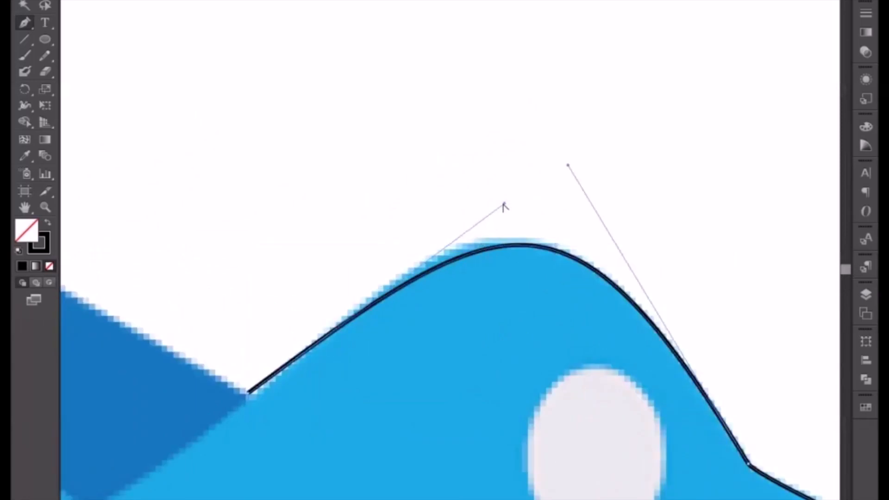
alt+click(505, 206)
click(562, 275)
drag(505, 205, 497, 188)
key(ctrl+minus)
key(ctrl+minus)
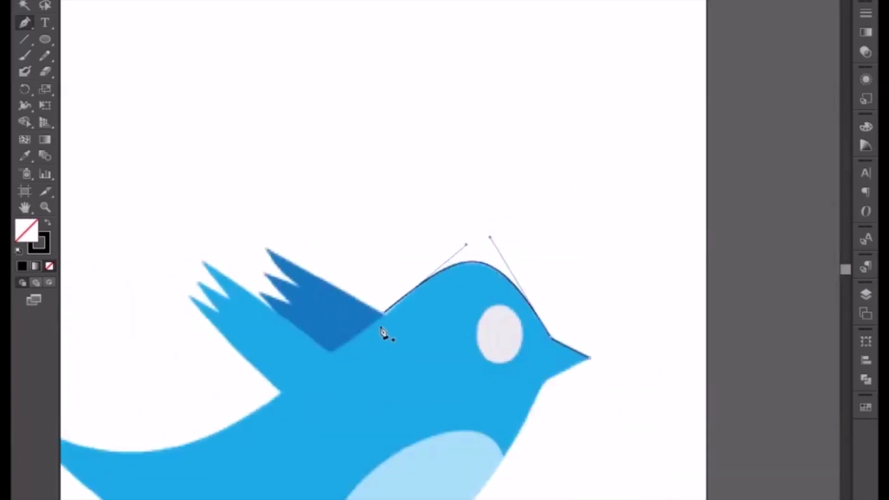
Step: Fine-tune the head curve's end anchor at the dark wing's base and its handle with Direct Selection to match the reference
key(a)
drag(385, 337, 455, 333)
key(ctrl+plus)
key(ctrl+plus)
key(ctrl+plus)
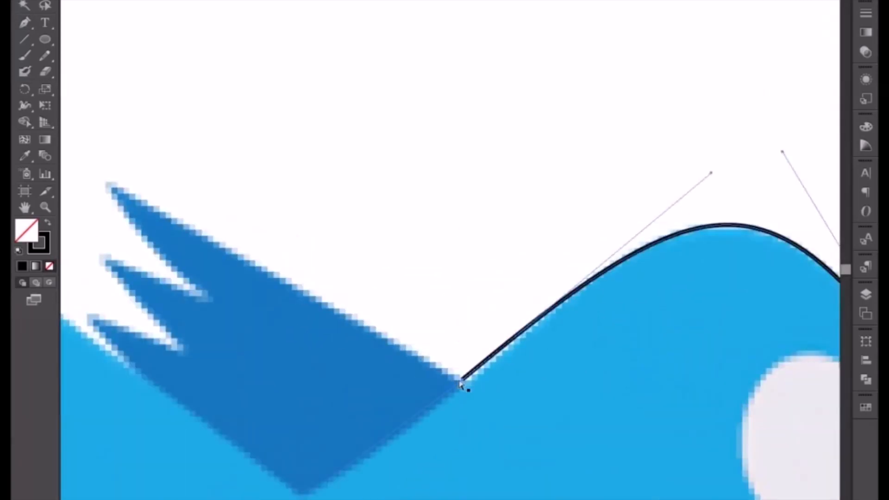
drag(462, 377, 464, 382)
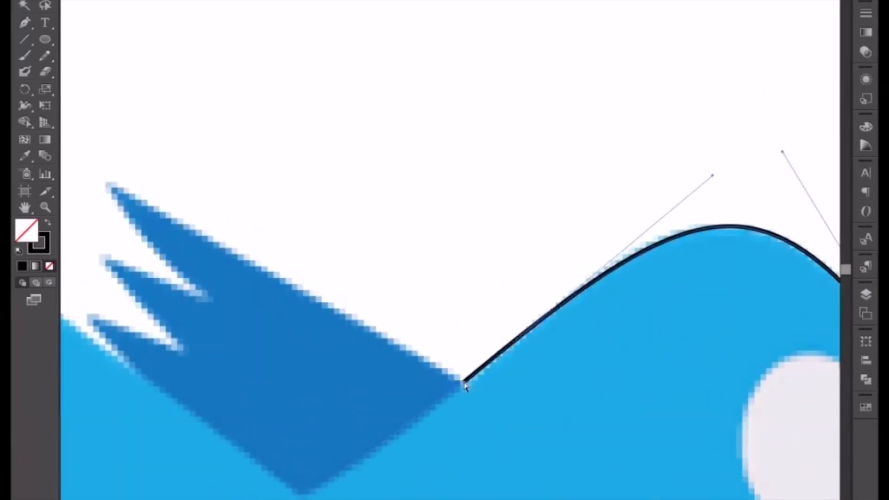
key(ctrl+minus)
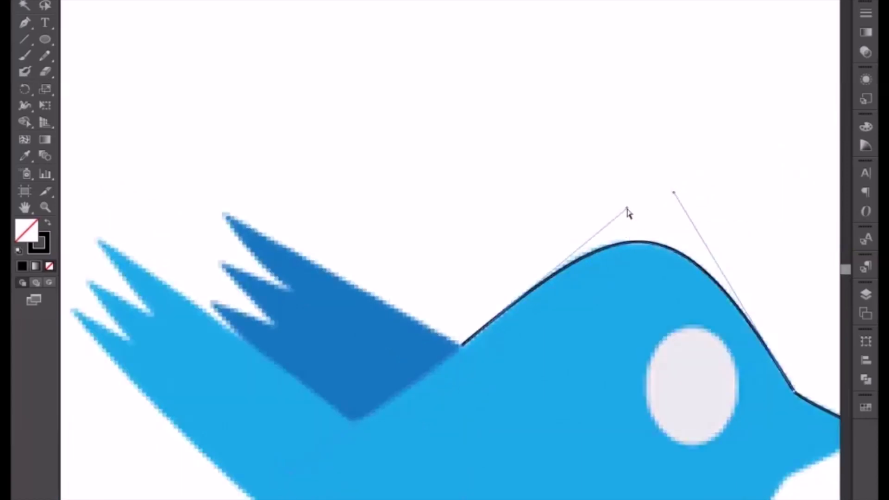
drag(626, 202, 627, 202)
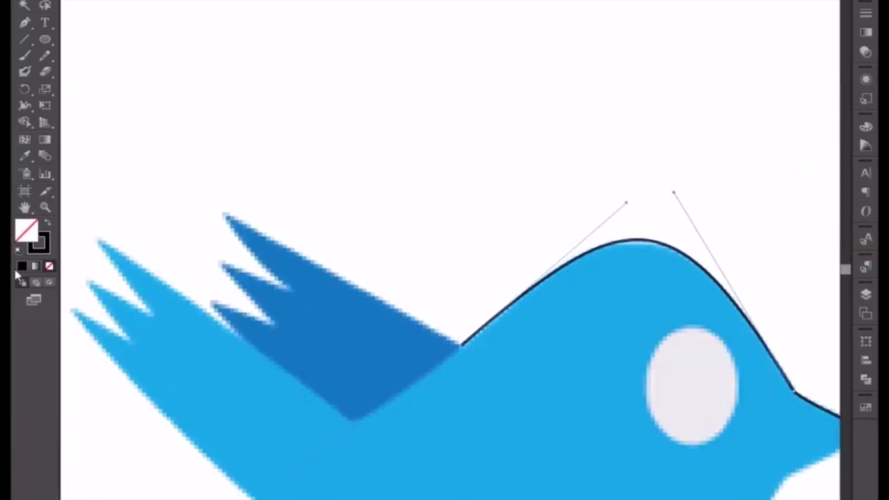
Step: Continue the path along the dark wing's lower edge and the light wing's upper edge, ending in a corner at the top feather tip
click(26, 22)
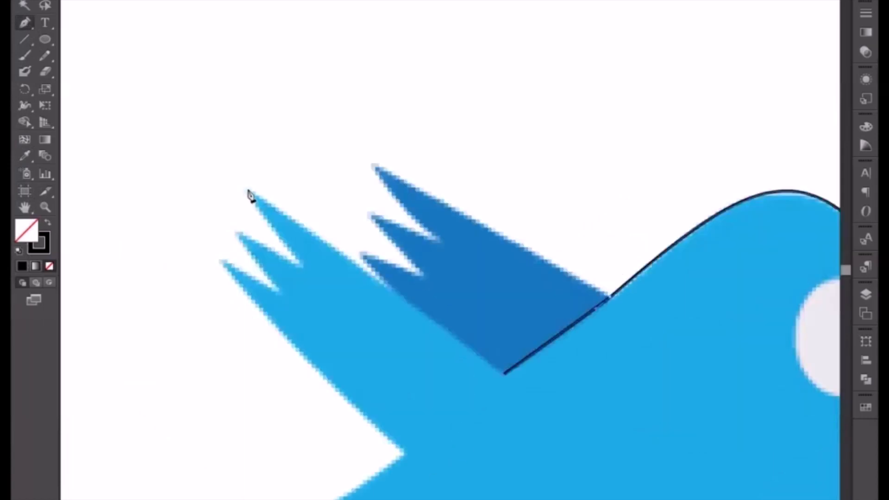
drag(247, 188, 197, 155)
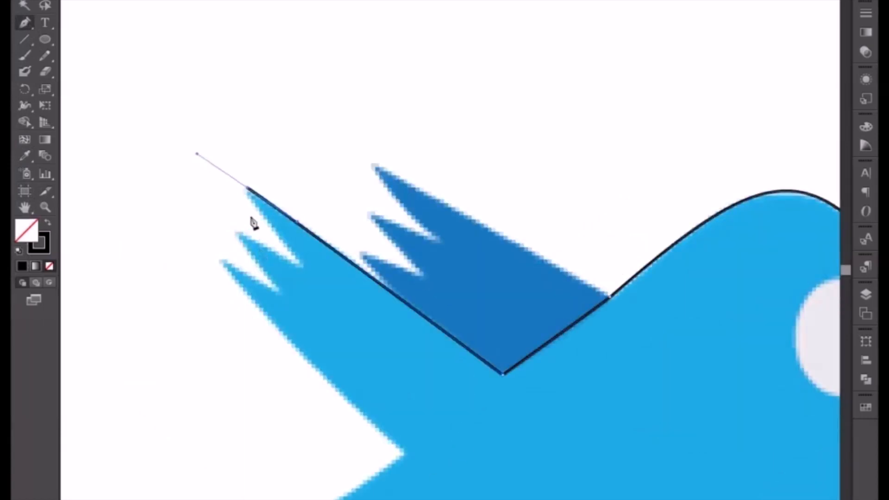
click(248, 190)
Step: Trace the light wing's jagged feathers with corner points through both notches down to the lowest feather tip
click(299, 263)
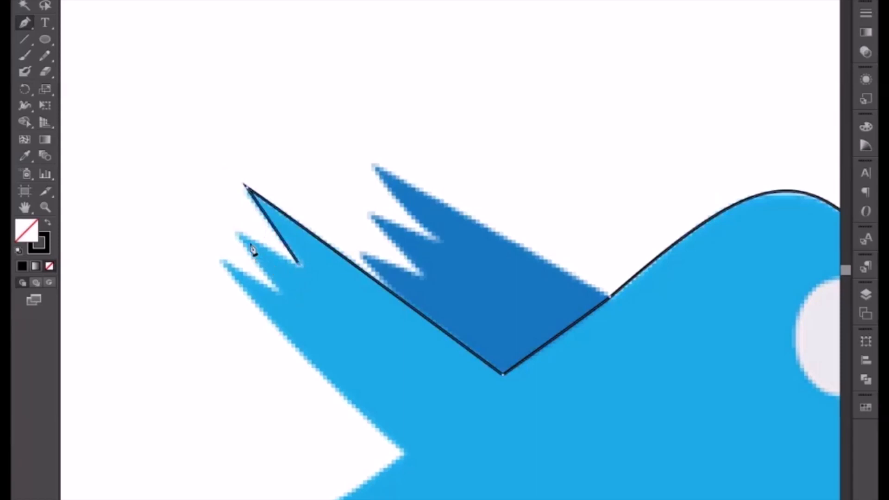
click(236, 232)
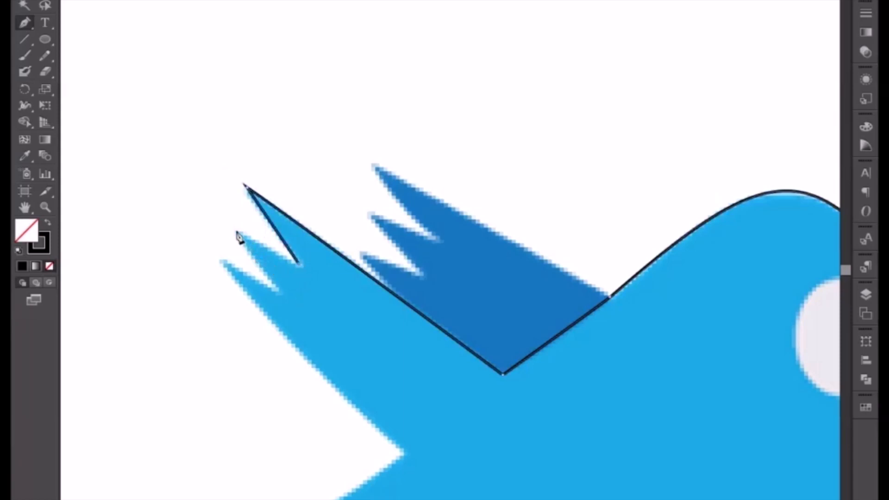
click(219, 259)
click(278, 293)
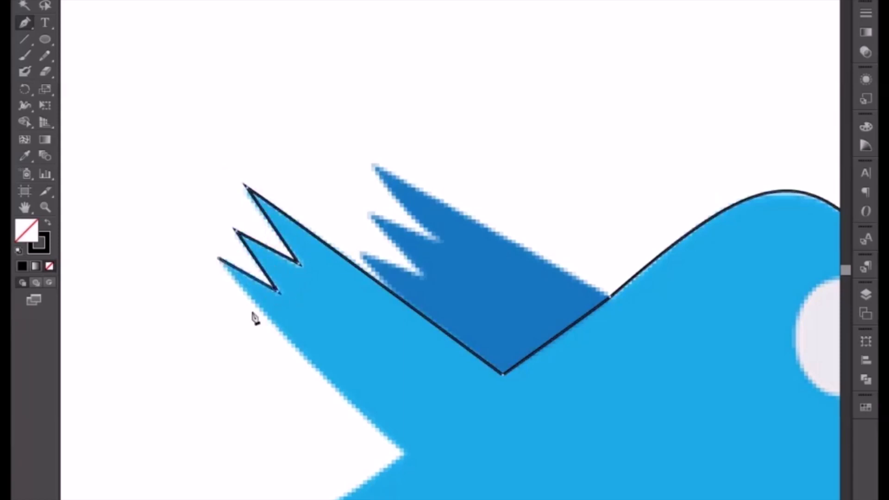
Step: Continue the Pen path along the light wing's lower edge to a corner at its base, then curve it along the back to the tail tip
drag(402, 452, 473, 499)
click(405, 455)
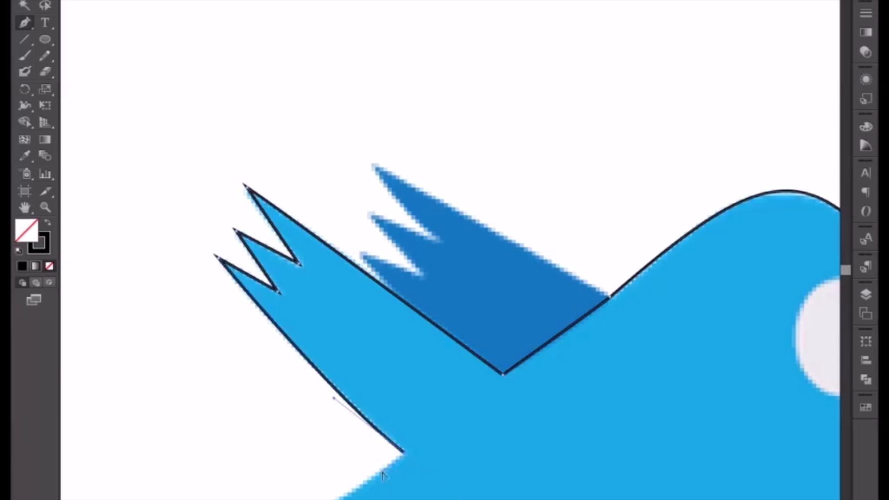
key(ctrl+minus)
key(ctrl+minus)
key(ctrl+minus)
drag(338, 444, 473, 428)
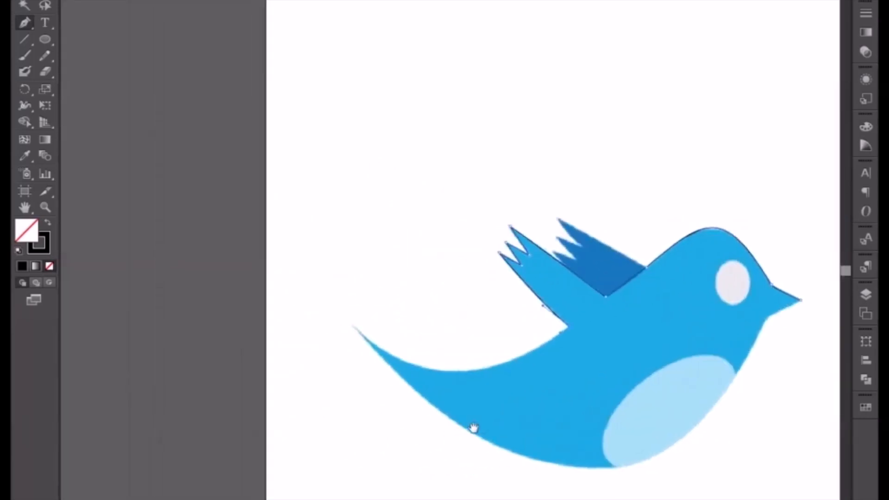
key(ctrl+plus)
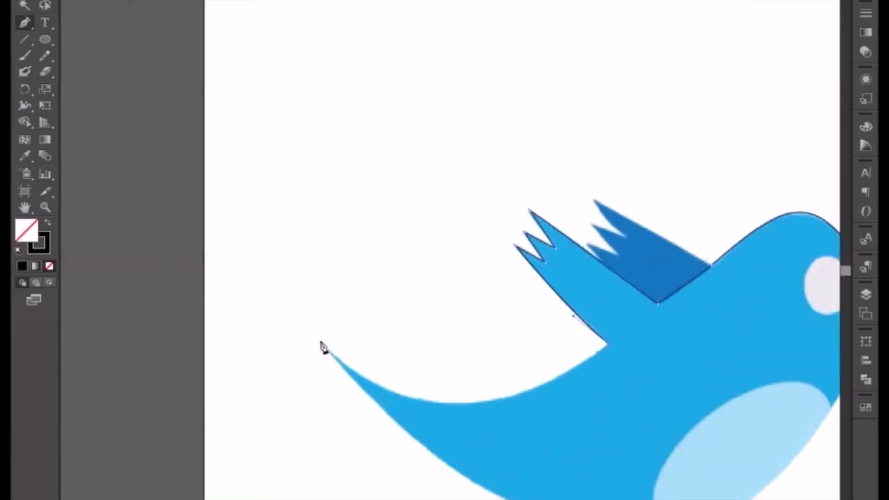
drag(321, 341, 197, 210)
Step: Trace the tail's underside and the belly with smooth curves, continuing the path up to the base of the beak
key(ctrl+plus)
key(ctrl+plus)
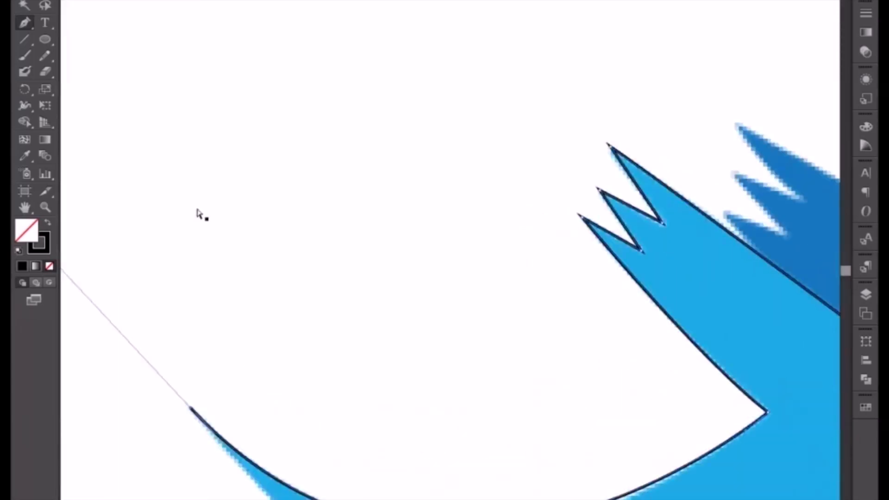
drag(465, 495, 351, 390)
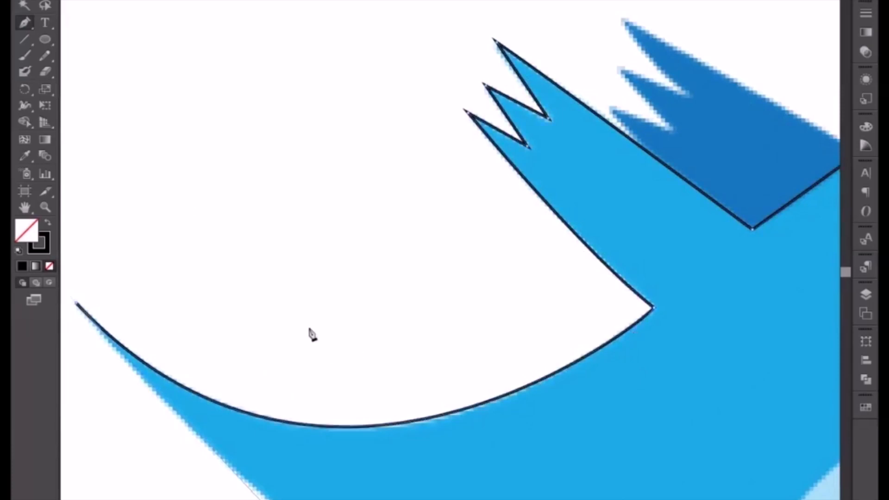
drag(210, 301, 317, 163)
key(ctrl+minus)
key(ctrl+minus)
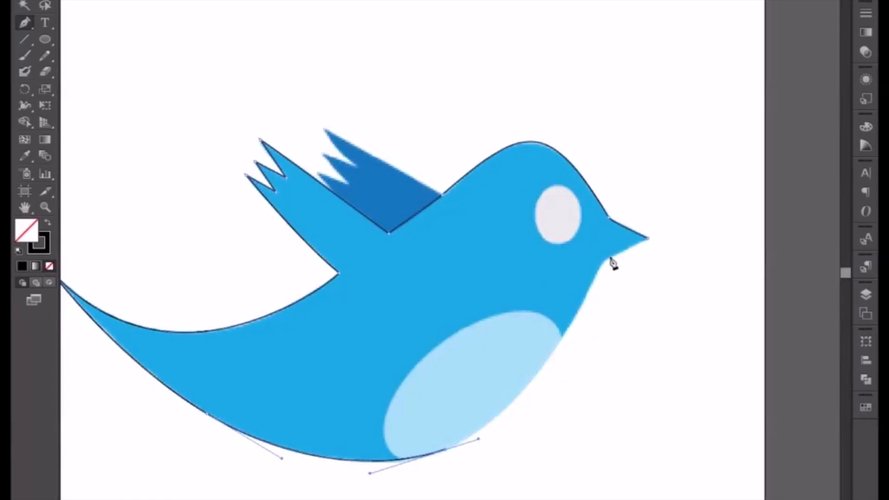
click(637, 252)
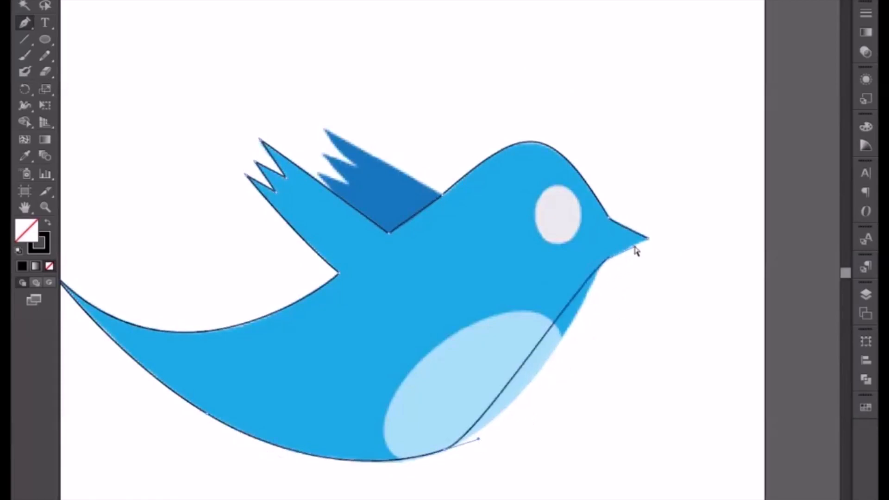
Step: Add an anchor midway along the chest segment and move it outward so the curve follows the reference chest edge
key(ctrl+plus)
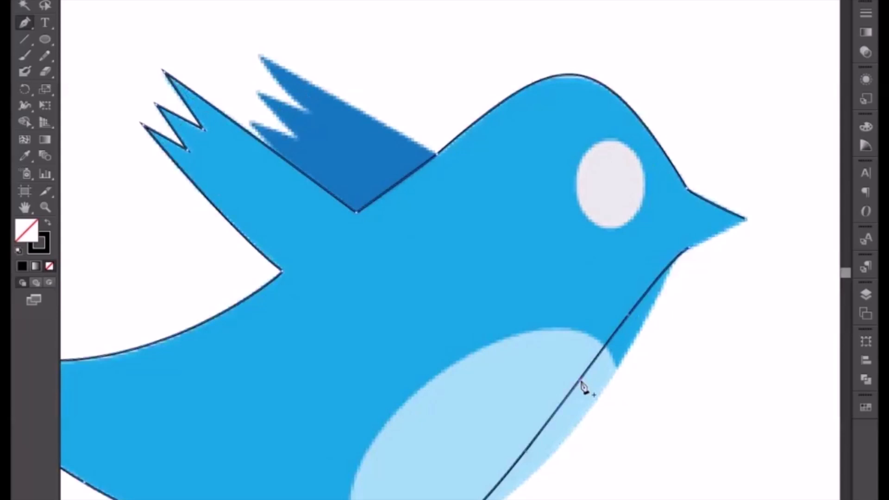
key(a)
drag(579, 382, 595, 402)
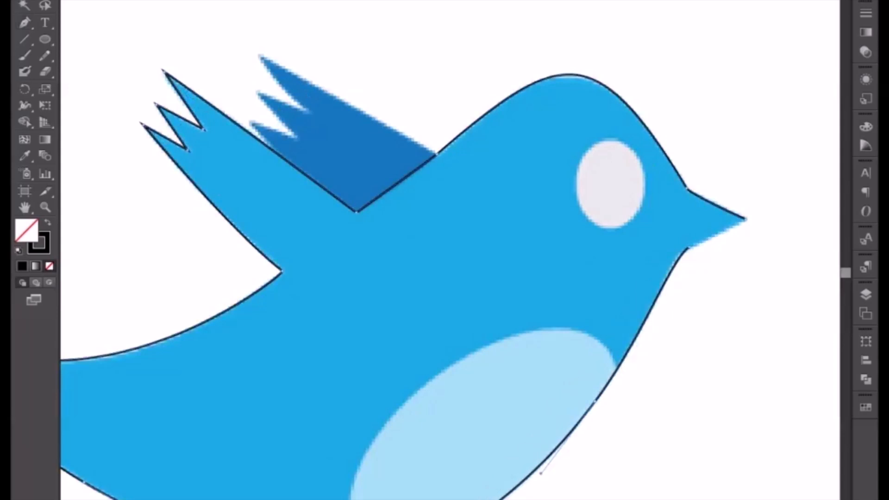
click(596, 402)
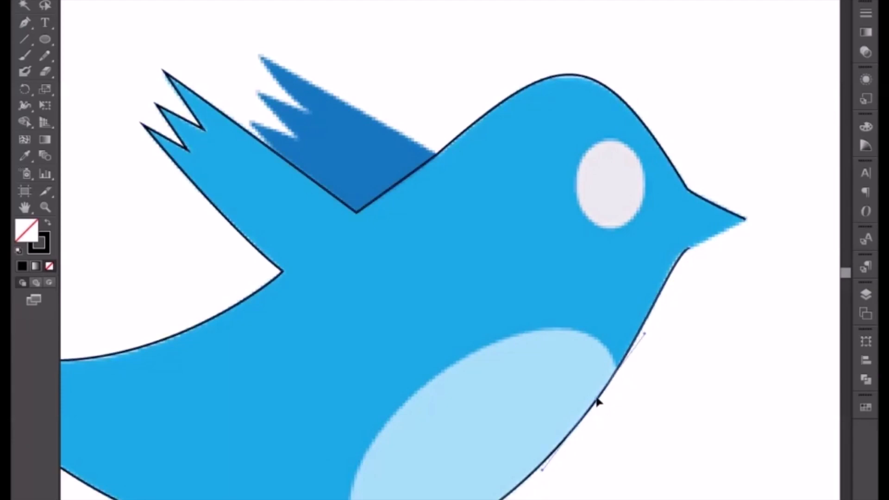
key(v)
click(572, 455)
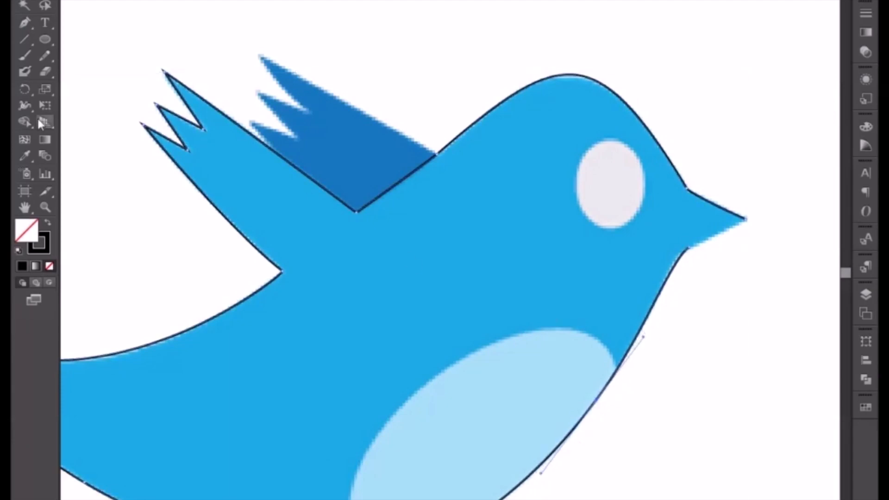
Step: Close the bird's body outline at the beak tip and deselect it
click(746, 221)
key(ctrl+minus)
key(ctrl+minus)
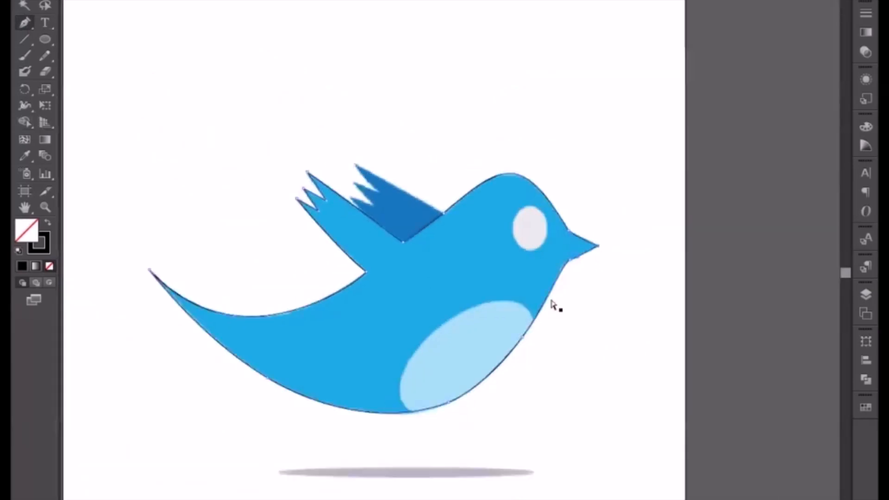
key(v)
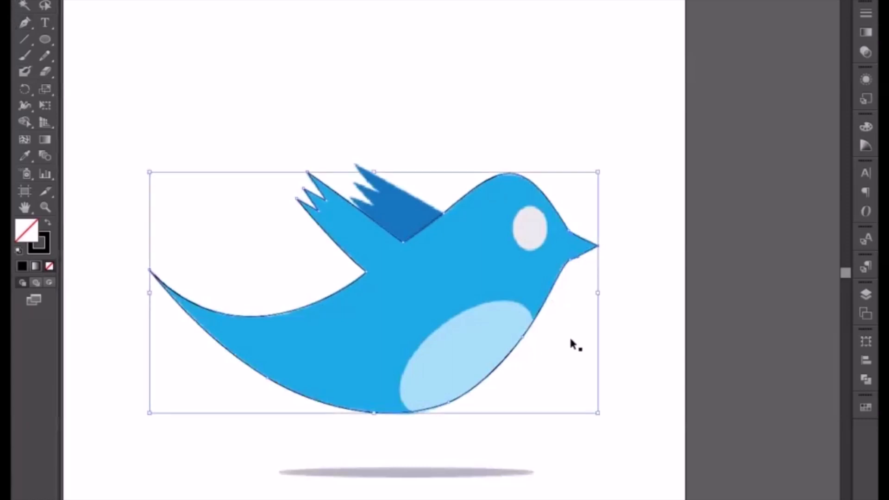
click(715, 284)
Step: Start a new Pen path for the dark wing, tracing its upper edge and jagged feathers with corner points down to the lowest tip
drag(476, 172, 535, 233)
key(ctrl+equal)
key(ctrl+equal)
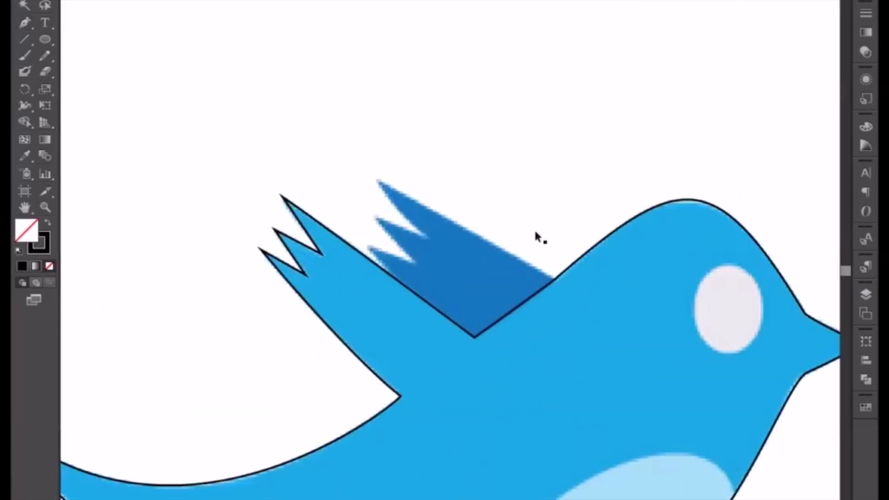
click(23, 22)
drag(378, 182, 343, 160)
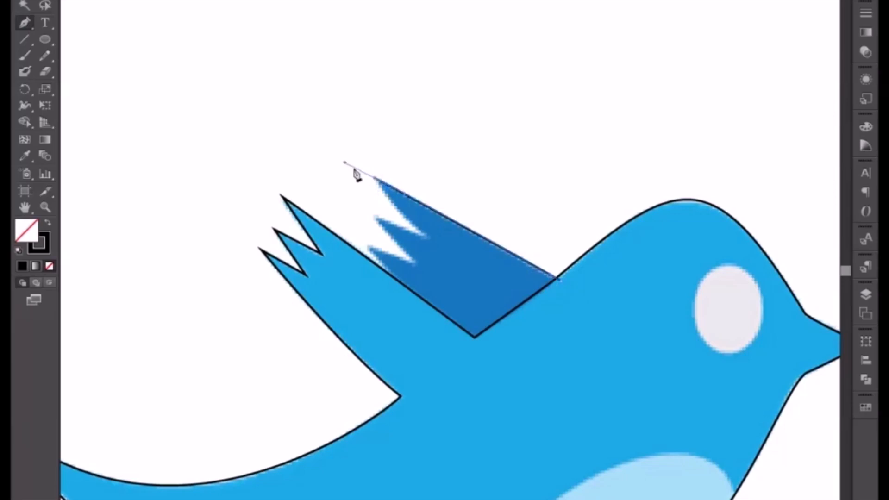
click(375, 179)
drag(426, 237, 444, 254)
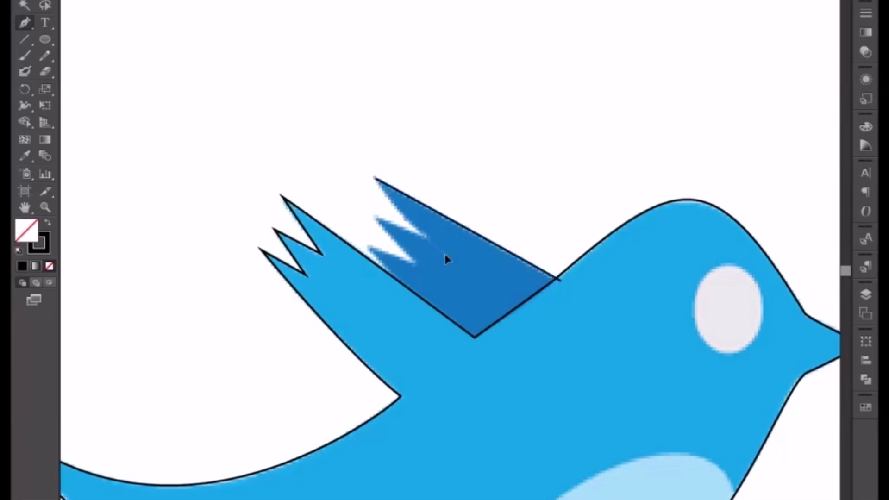
click(425, 236)
click(376, 217)
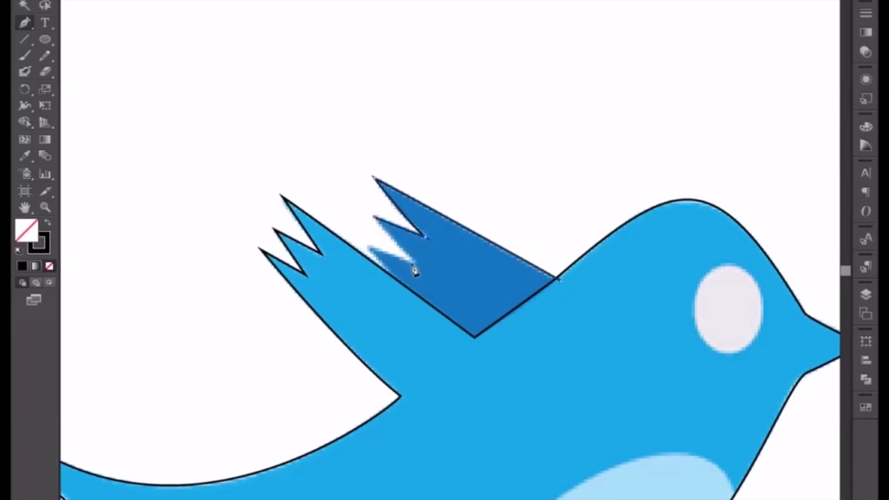
click(369, 245)
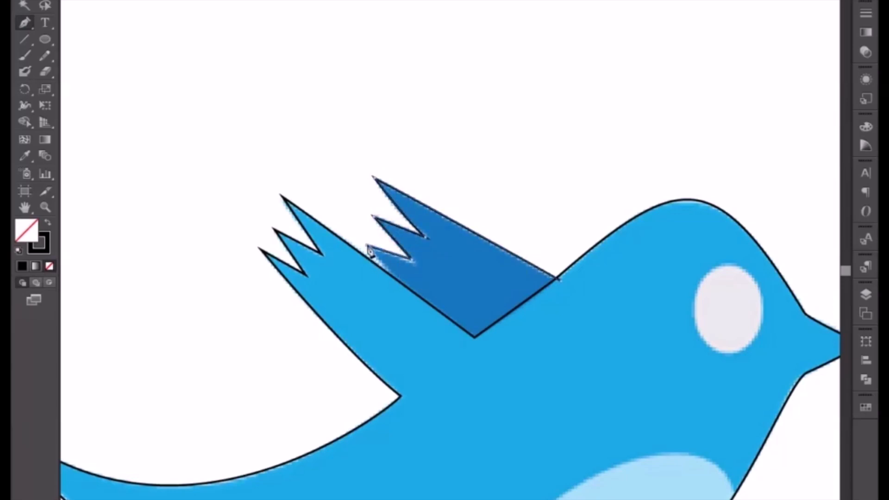
Step: Complete the dark wing's outline with points overlapping inside the body and close it where the wing meets the back
key(ctrl+z)
click(398, 294)
key(ctrl+z)
click(463, 365)
click(558, 279)
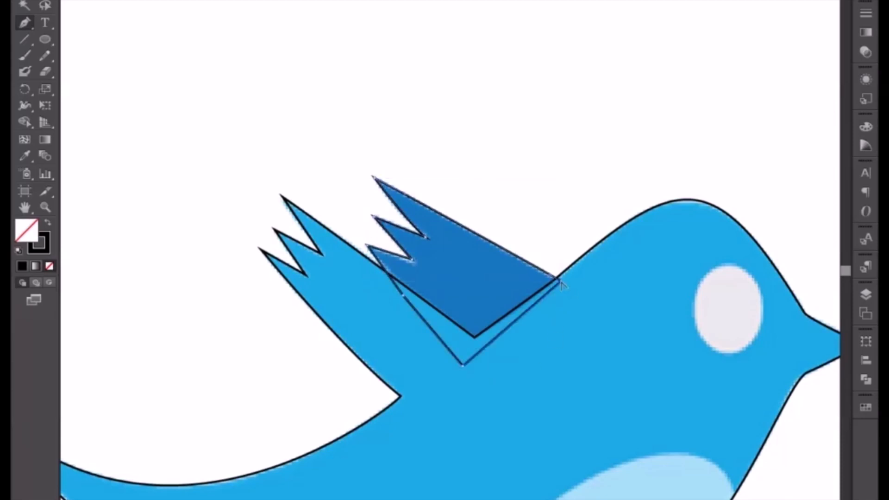
click(24, 1)
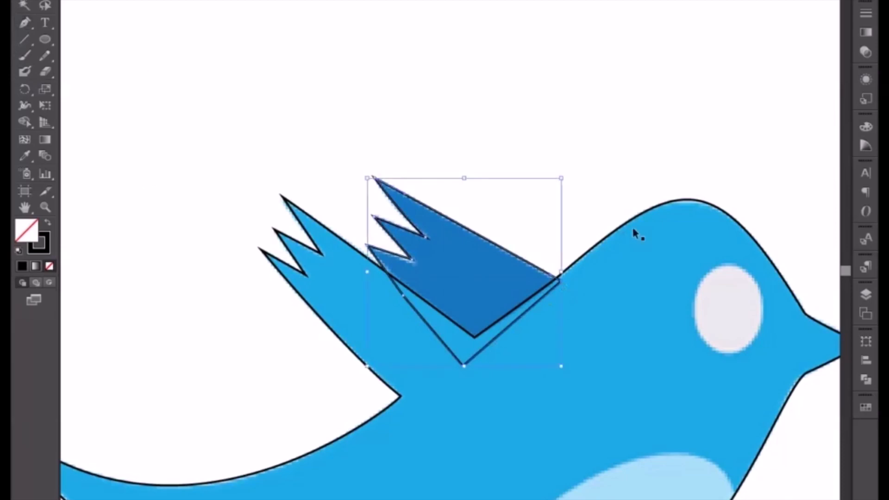
Step: Draw an ellipse over the bird's eye and resize it to match the reference eye's edges
drag(506, 202, 217, 139)
key(l)
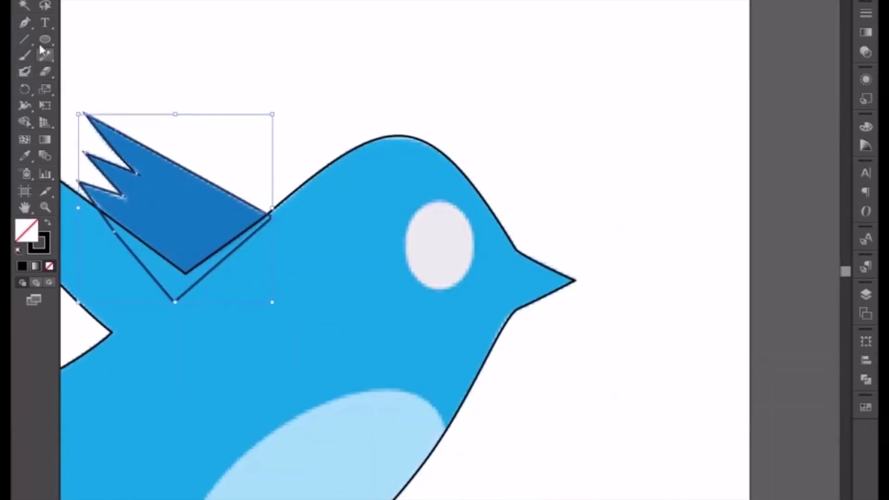
drag(406, 206, 474, 292)
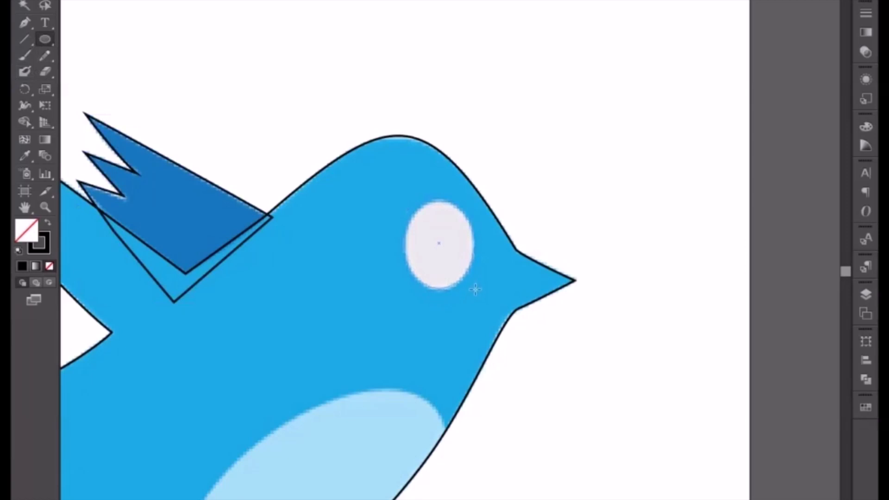
drag(476, 290, 475, 290)
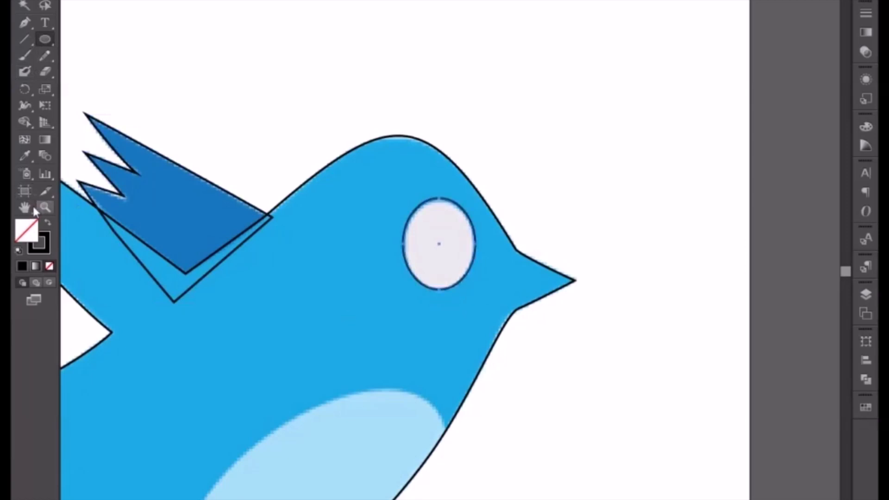
drag(182, 273, 361, 143)
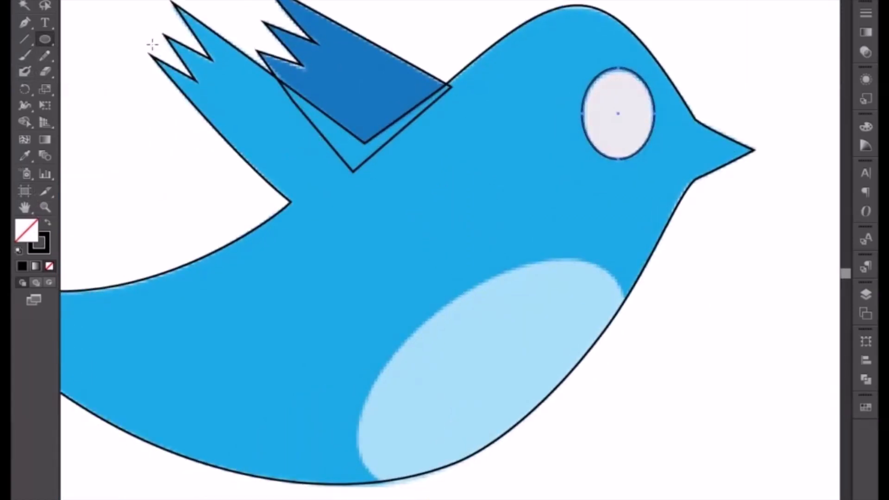
click(26, 4)
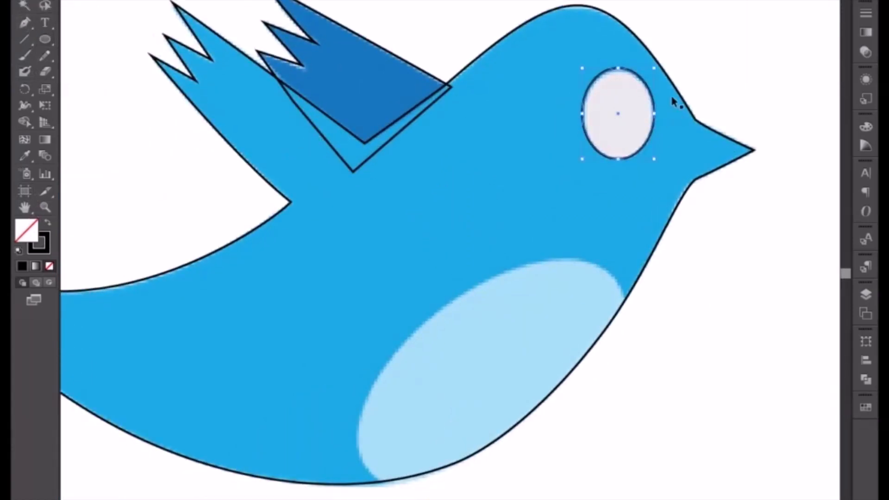
drag(582, 68, 584, 71)
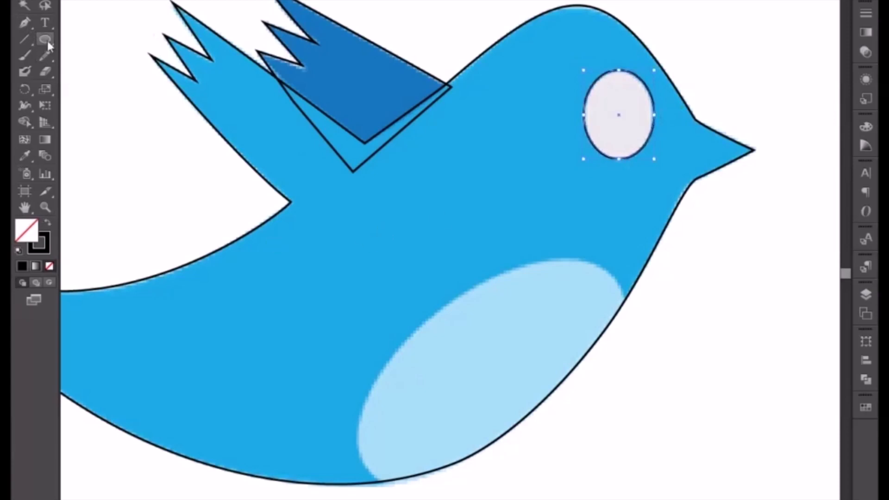
Step: Draw a wide ellipse overlapping the lower belly and rotate it to the slant of the light belly patch
key(ctrl+minus)
key(ctrl+minus)
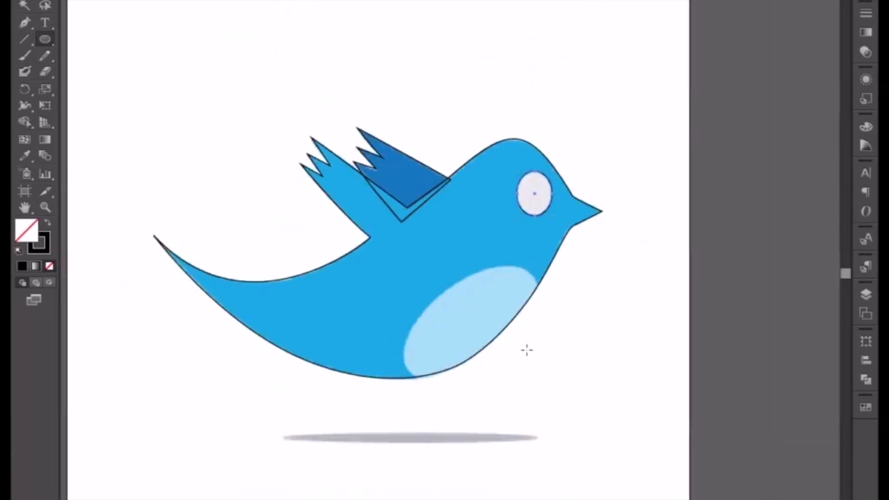
drag(595, 328, 394, 430)
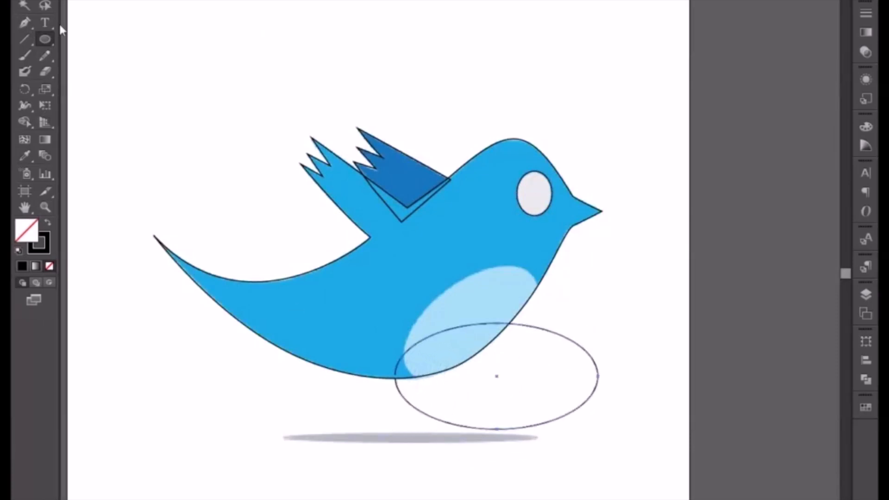
key(v)
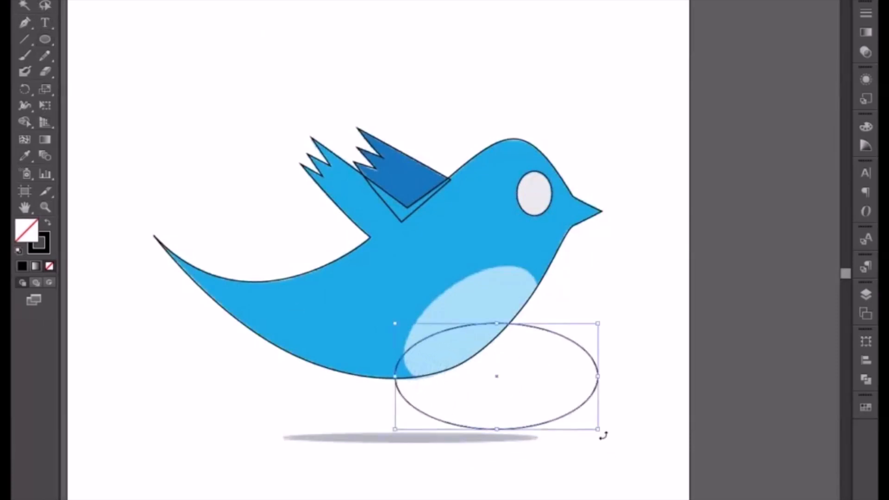
drag(604, 436, 609, 359)
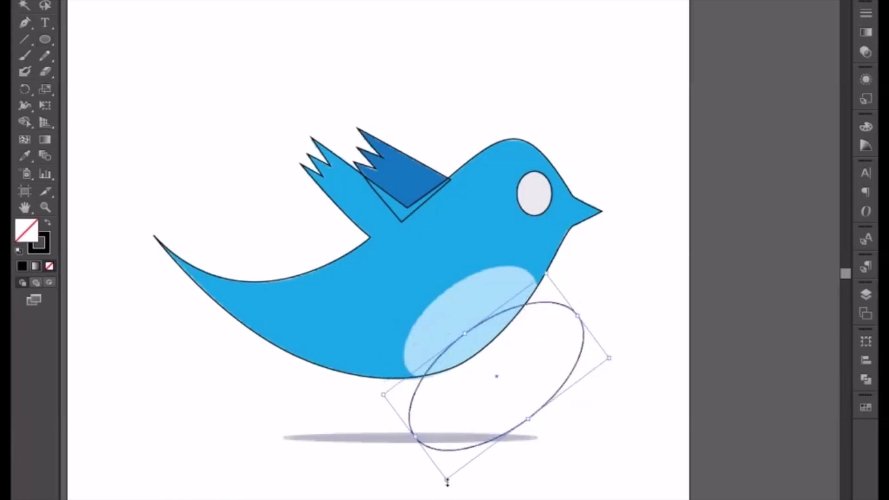
Step: Resize the rotated ellipse and move it over the light belly patch so its inner edge matches the reference
drag(447, 482, 451, 460)
key(ctrl+equal)
key(ctrl+equal)
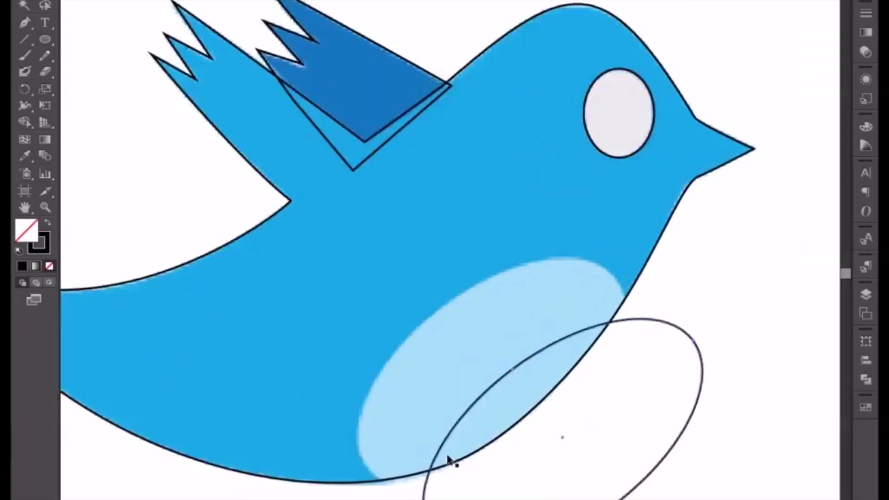
drag(623, 498, 556, 432)
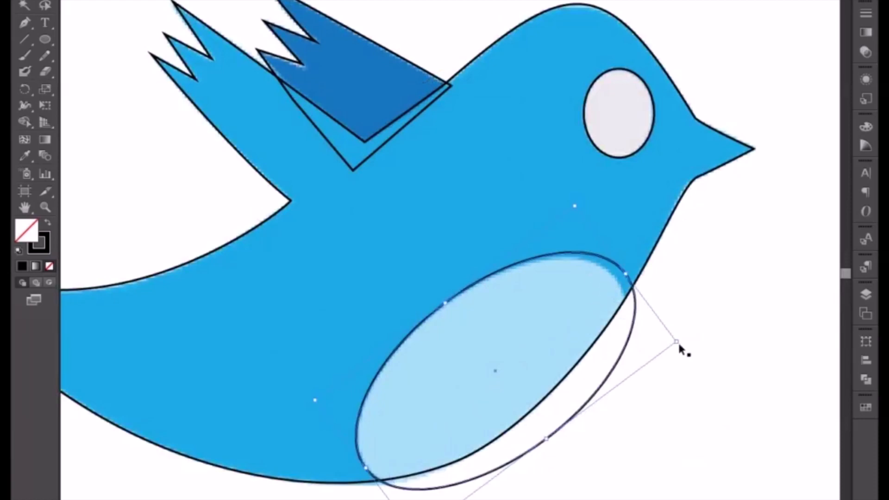
drag(679, 343, 671, 343)
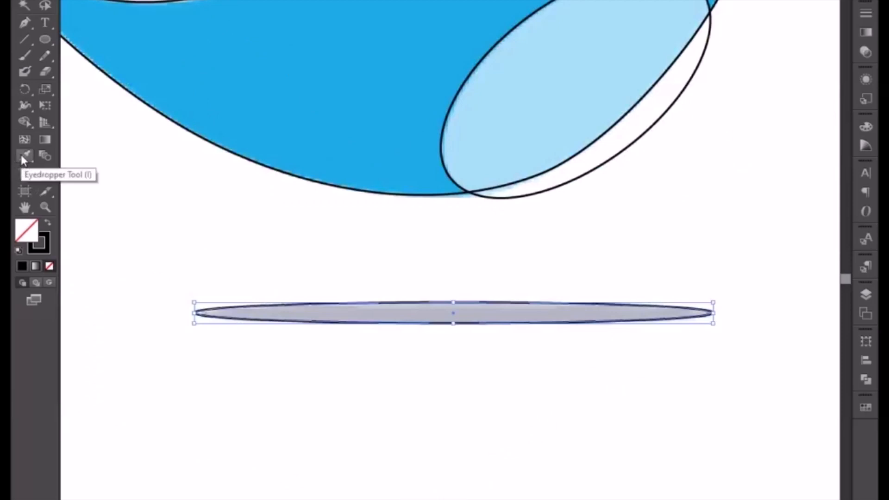
Step: Use the Eyedropper to give the shadow ellipse the reference shadow's grey fill with no stroke
click(21, 155)
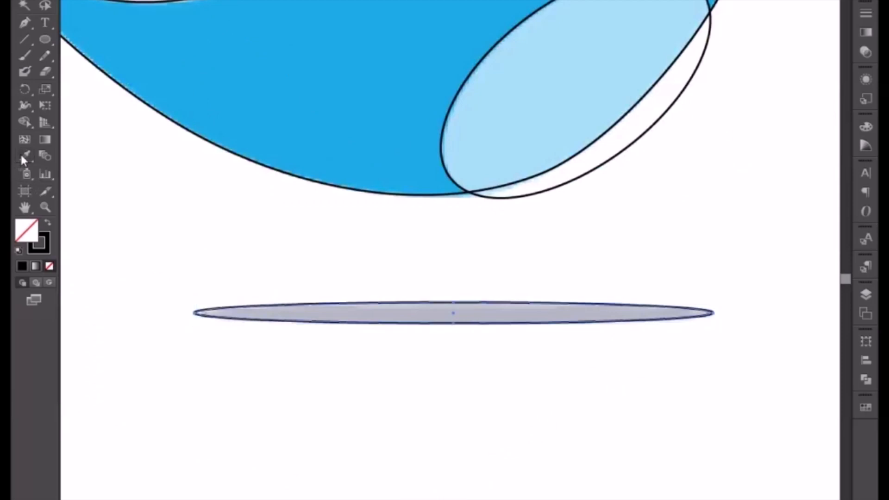
click(432, 310)
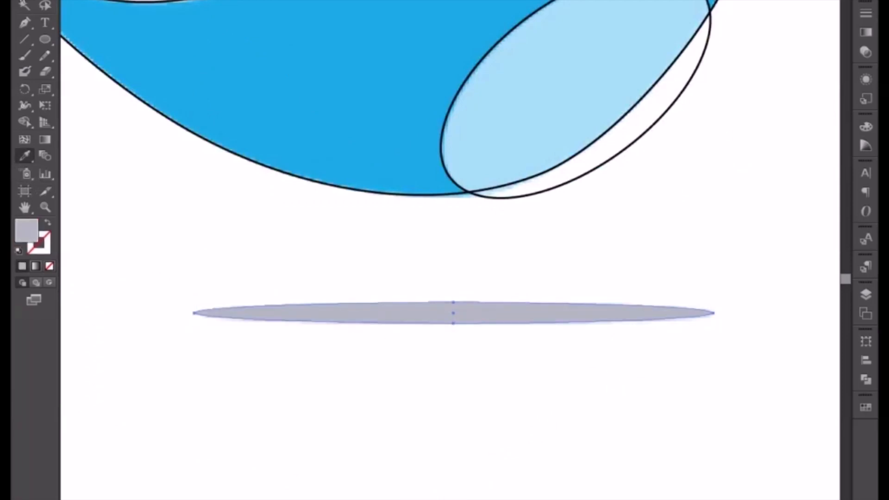
Step: Use the Eyedropper to give the belly ellipse the reference's light blue fill with no stroke
scroll(326, 195, up, 5)
key(ctrl+minus)
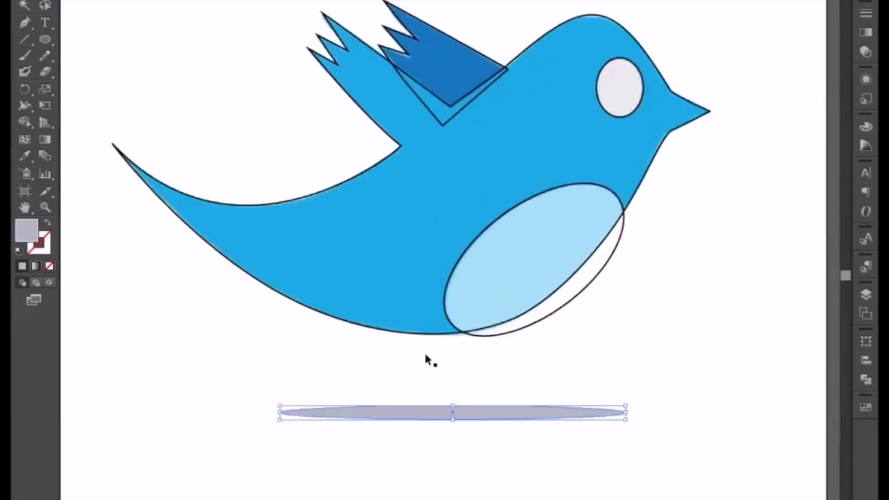
click(477, 337)
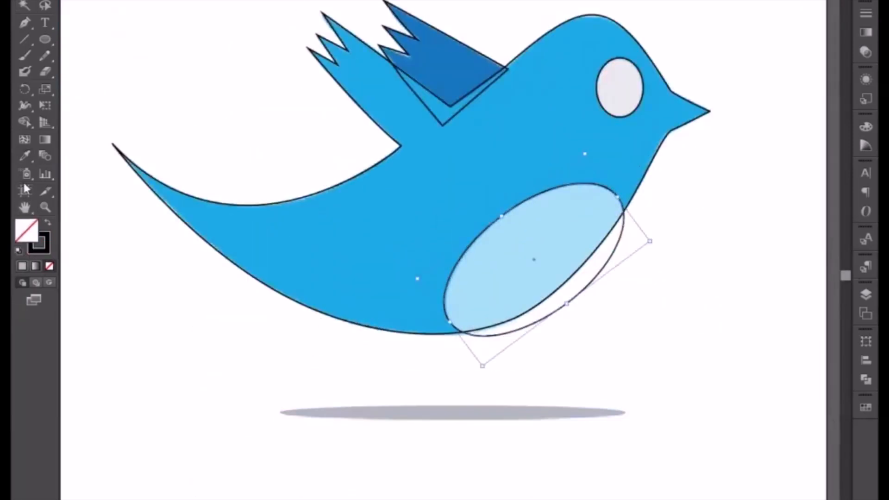
click(25, 156)
click(511, 257)
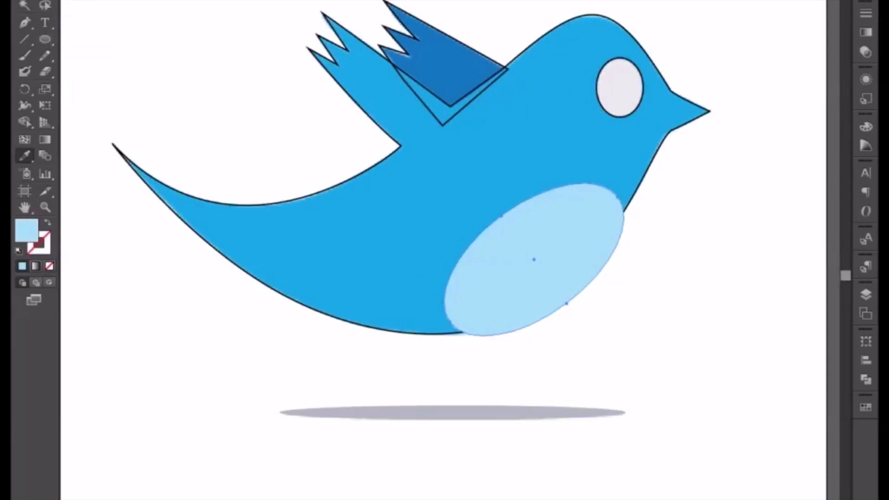
Step: Use the Eyedropper to give the eye ellipse the reference's pale grey fill and the body outline its bright blue, both without stroke
key(v)
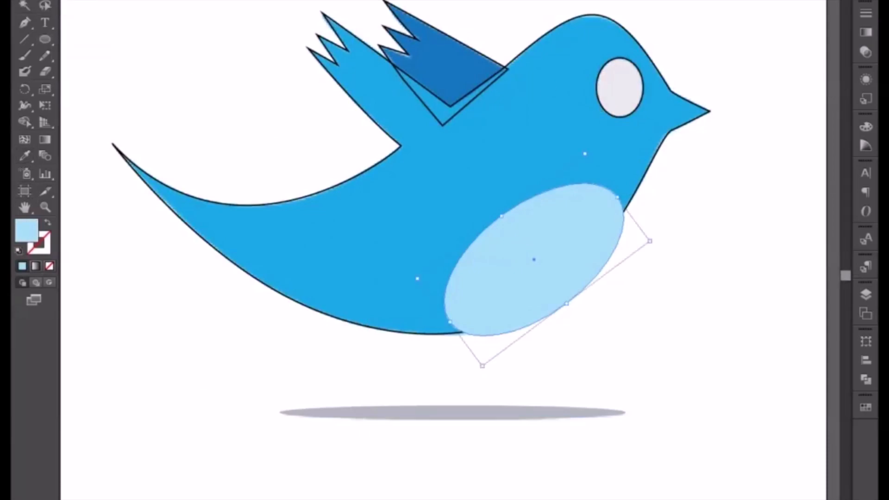
click(605, 111)
click(23, 156)
click(616, 81)
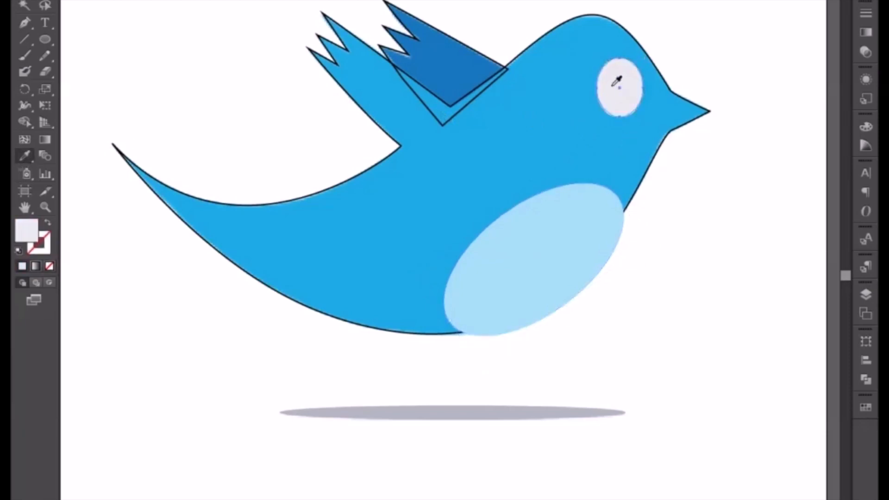
click(419, 167)
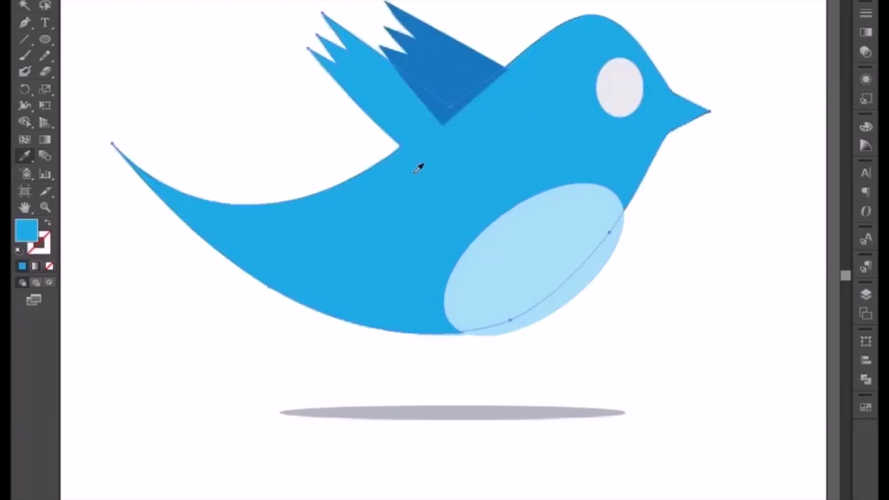
Step: Send the dark blue wing to the back so the body covers its lower tip
key(v)
click(429, 71)
click(431, 68)
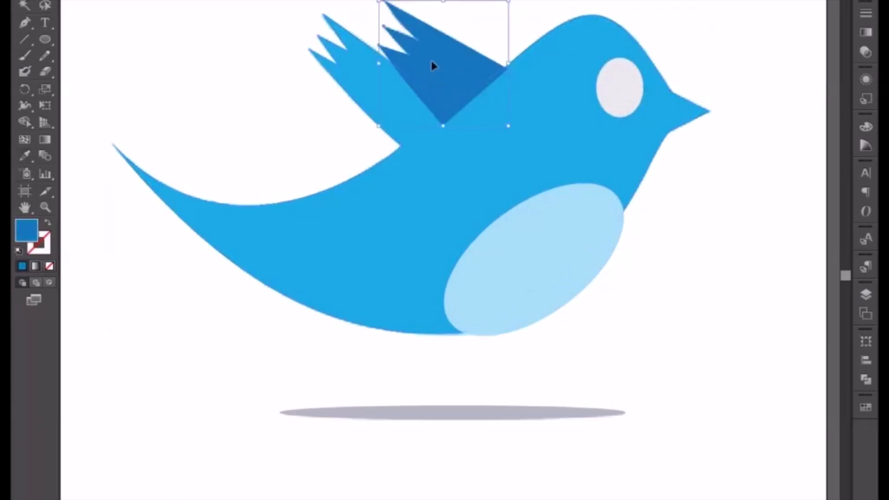
key(ctrl+shift+[)
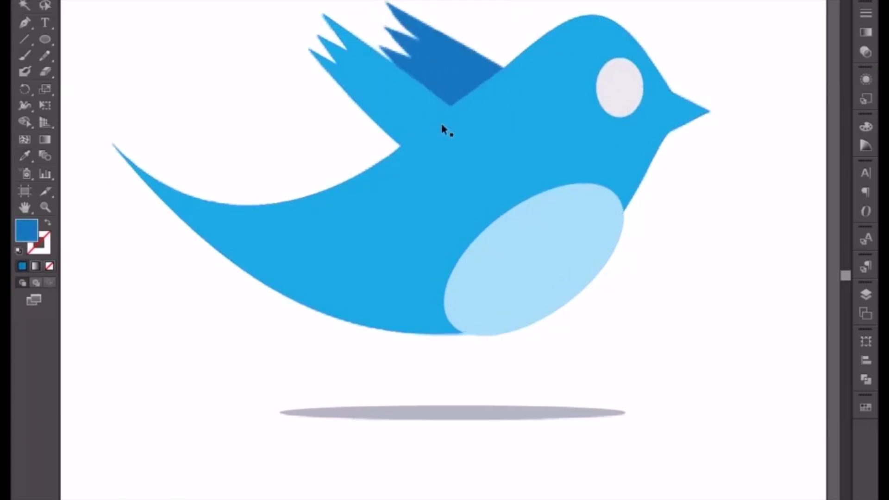
click(436, 120)
ctrl+click(435, 121)
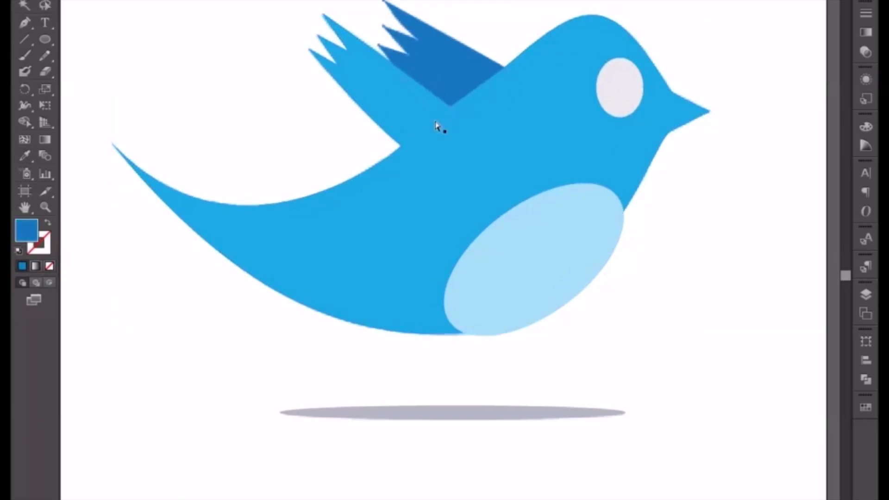
Step: Divide the belly ellipse and the body with Pathfinder, ungroup the result and delete the belly sliver outside the body
click(537, 274)
shift+click(393, 259)
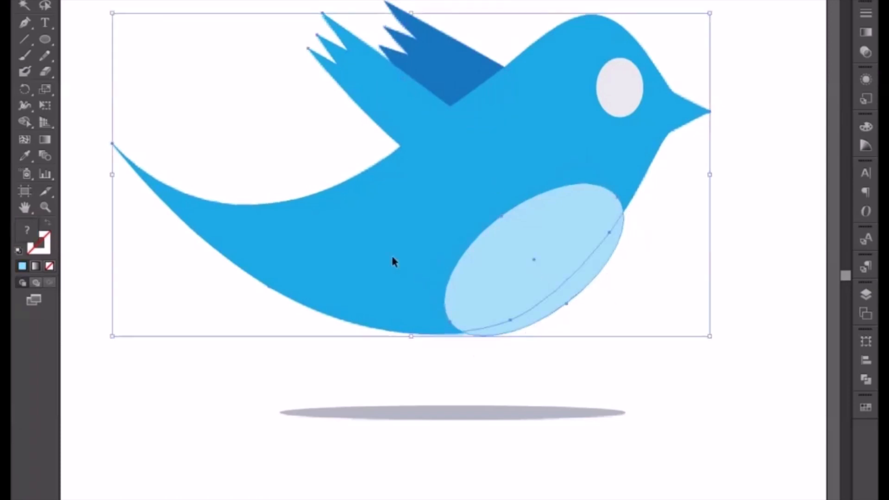
click(866, 379)
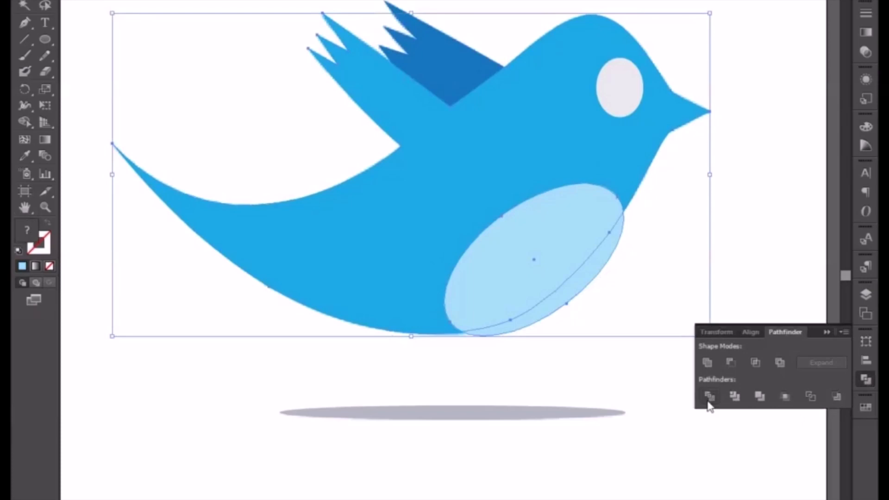
click(709, 397)
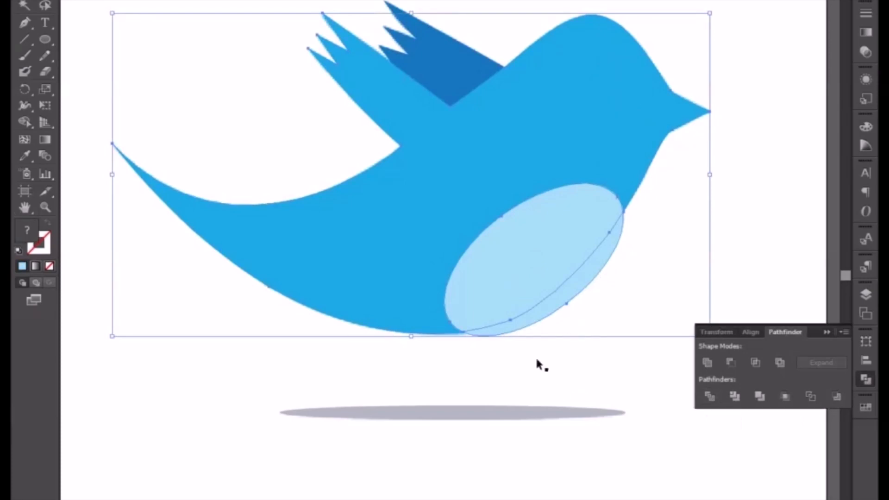
right_click(494, 272)
click(549, 346)
click(546, 319)
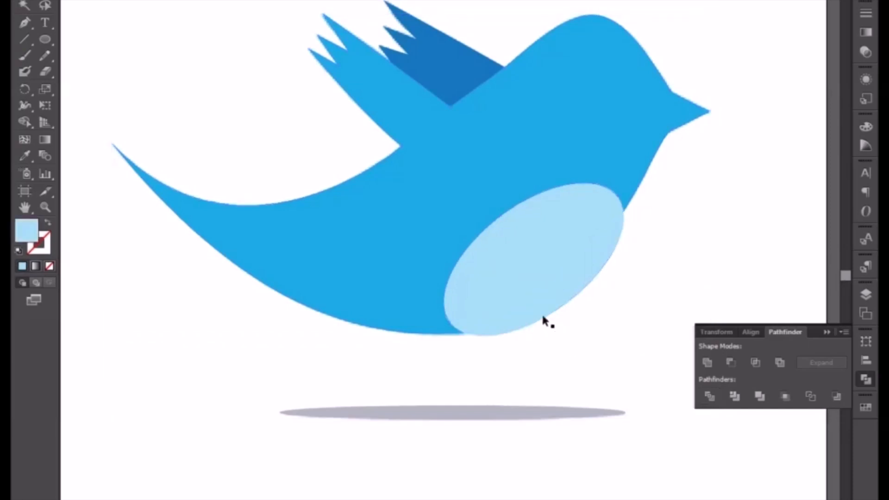
key(ctrl+shift+a)
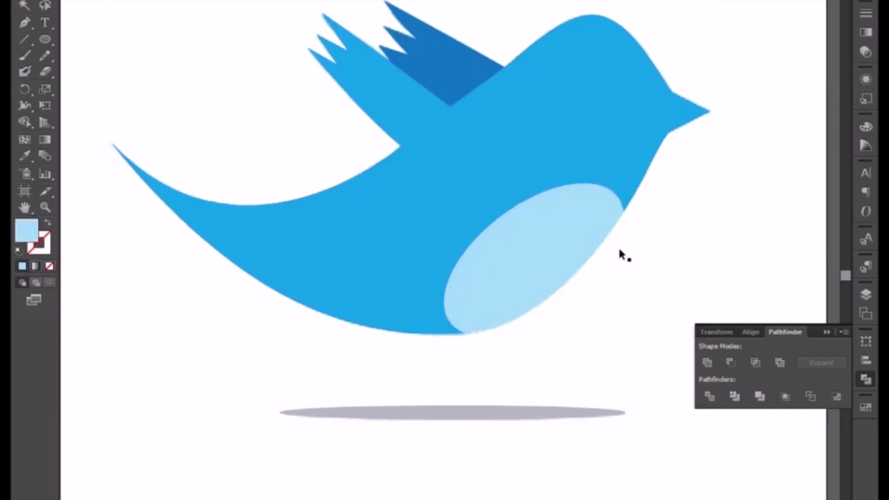
Step: Send the dark blue wing and the body to the back together so the eye lies in front of them
click(471, 75)
shift+click(504, 162)
right_click(505, 160)
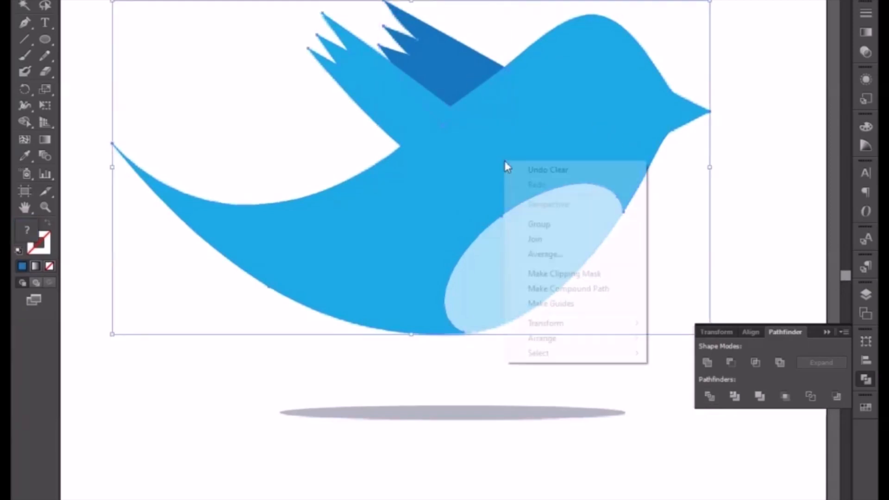
mouse_move(588, 339)
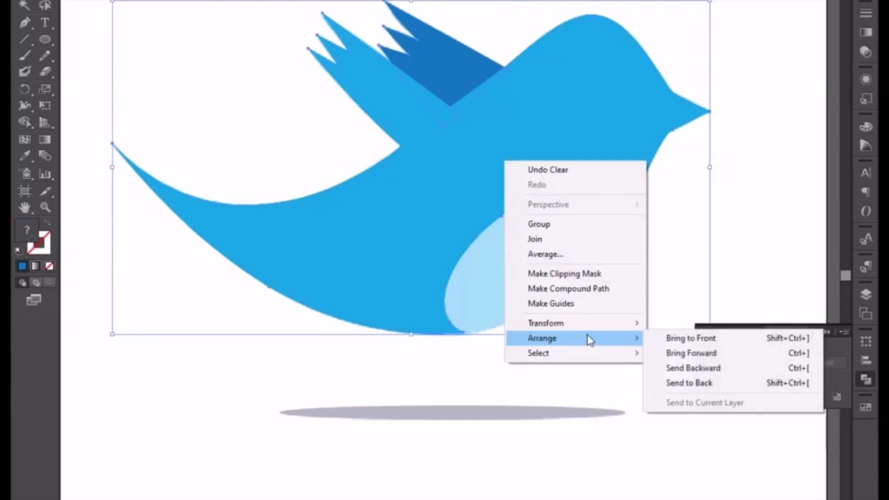
click(704, 383)
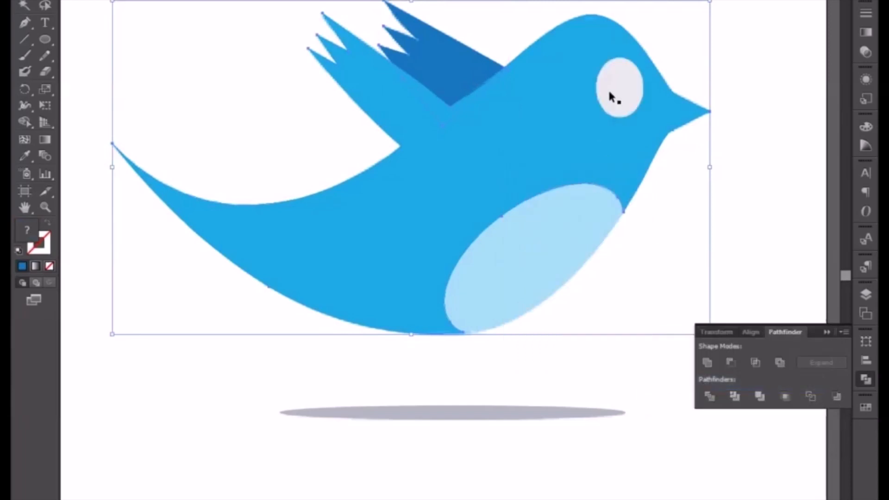
click(609, 108)
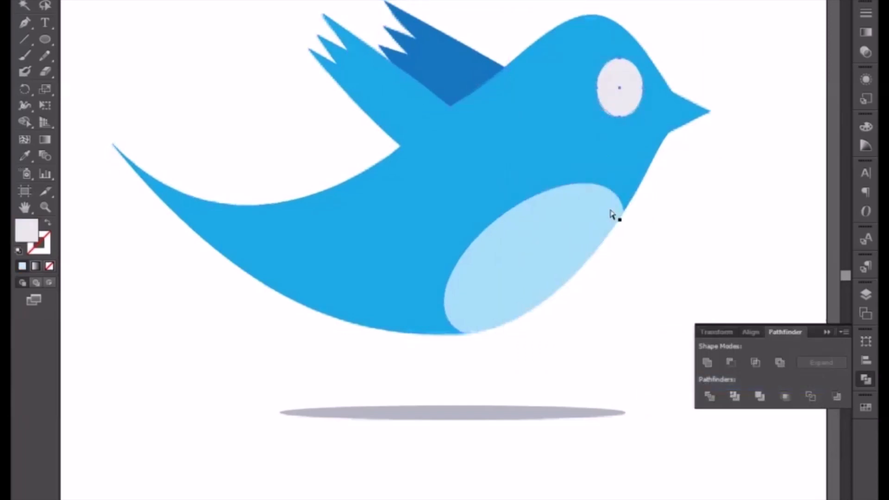
Step: Select all the traced bird shapes and move them off the artboard, beside the reference image
key(ctrl+0)
click(563, 388)
drag(574, 360, 410, 391)
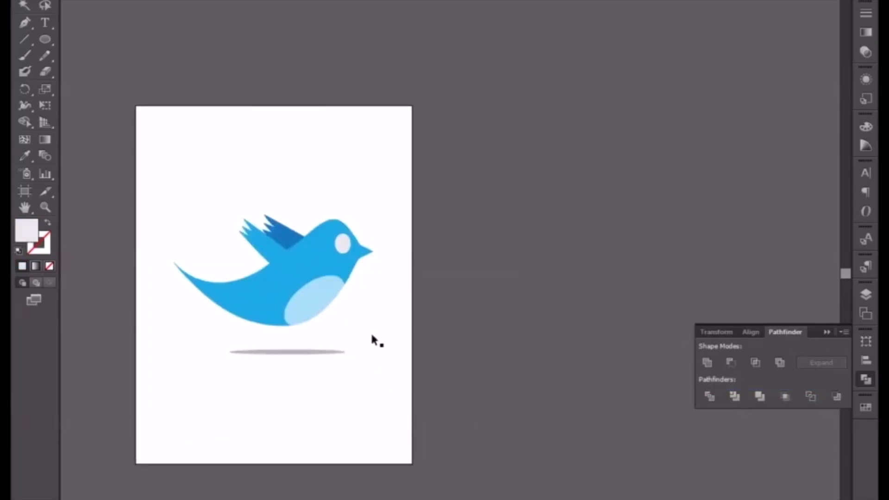
key(ctrl+a)
drag(412, 317, 379, 312)
drag(274, 318, 536, 288)
Step: Compare the finished vector bird with the reference image beside it, checking the wings, eye, belly and shadow
key(ctrl+plus)
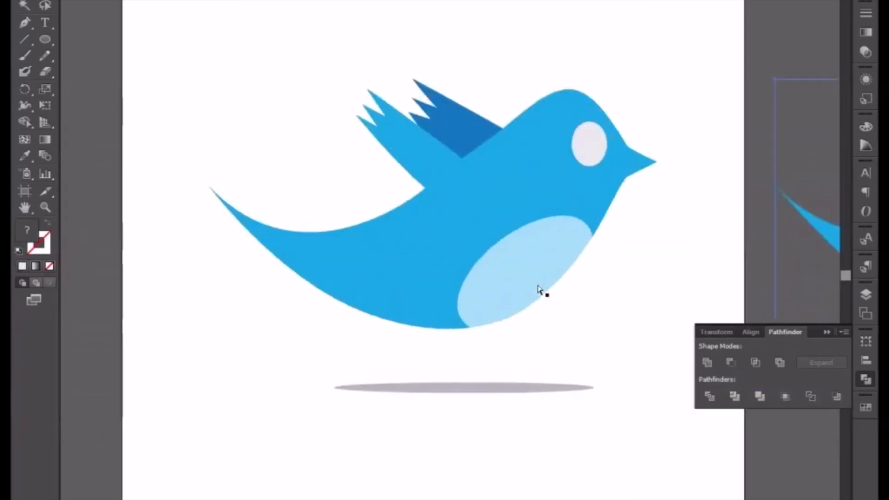
drag(570, 329, 501, 309)
drag(546, 294, 530, 290)
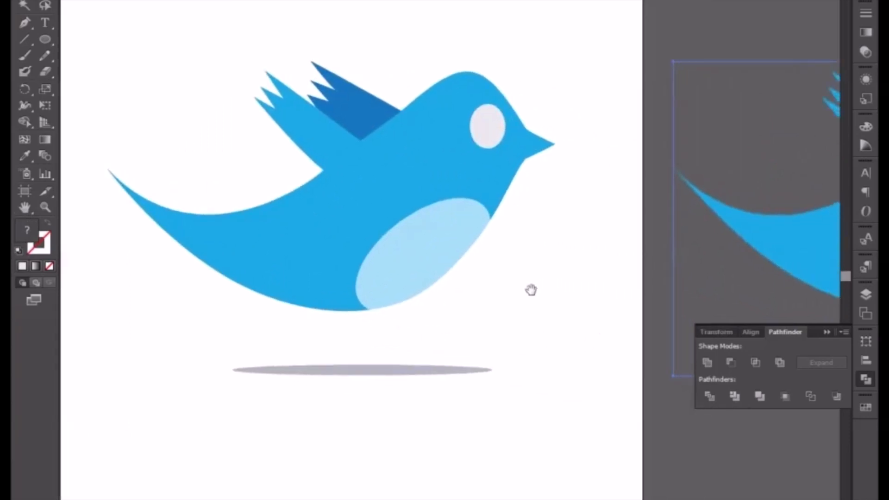
key(ctrl+minus)
drag(659, 300, 526, 302)
click(607, 427)
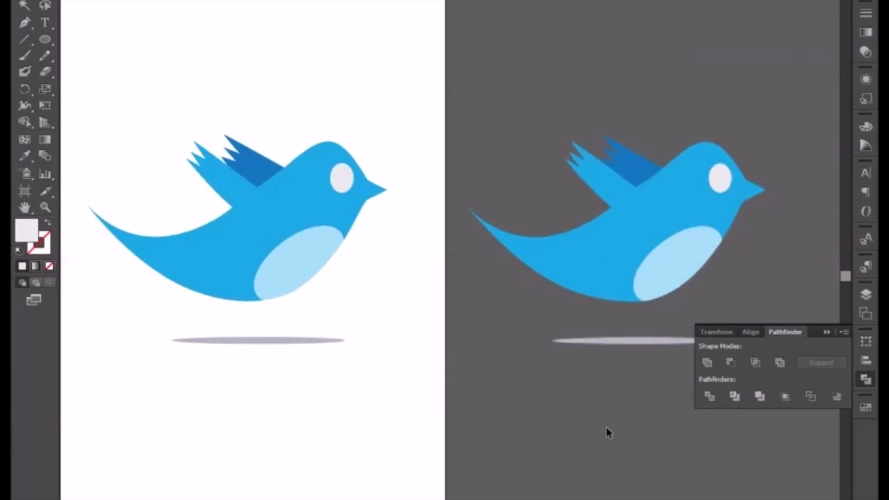
drag(363, 280, 468, 258)
scroll(492, 308, right, 3)
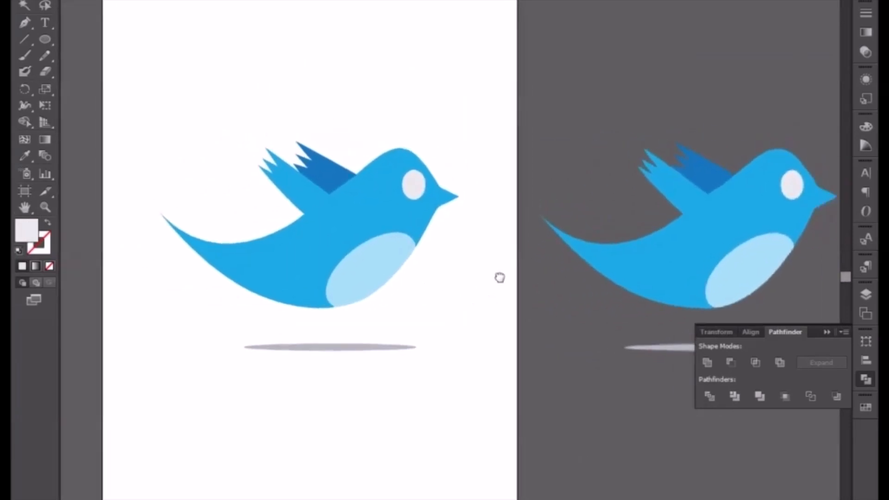
scroll(500, 276, up, 1)
click(828, 332)
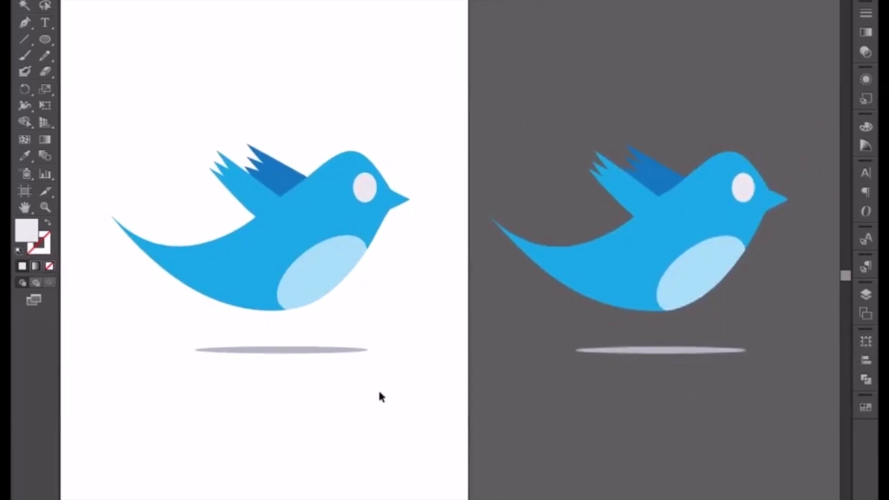